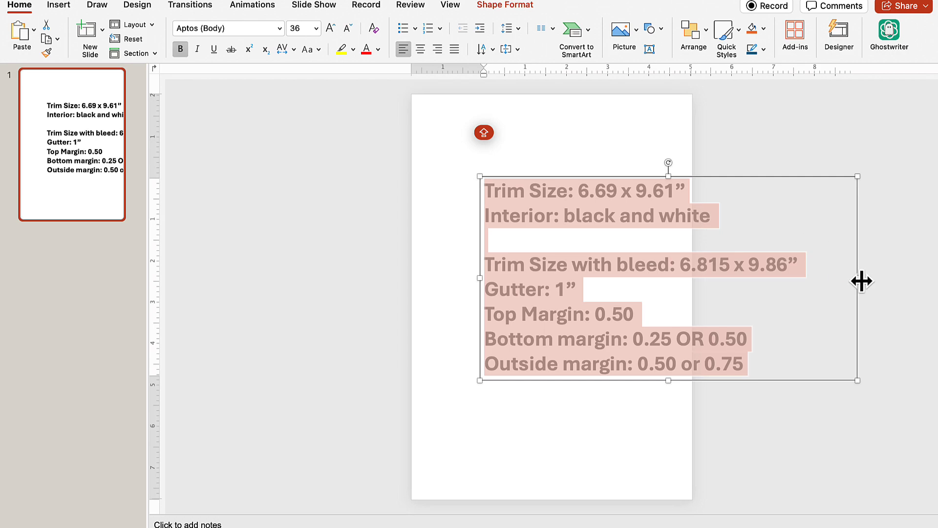
# Narrow the text box holding the book specifications and move it up so all of its text fits on the page.
pyautogui.moveTo(857, 278); pyautogui.dragTo(657, 284)
pyautogui.click(571, 240)
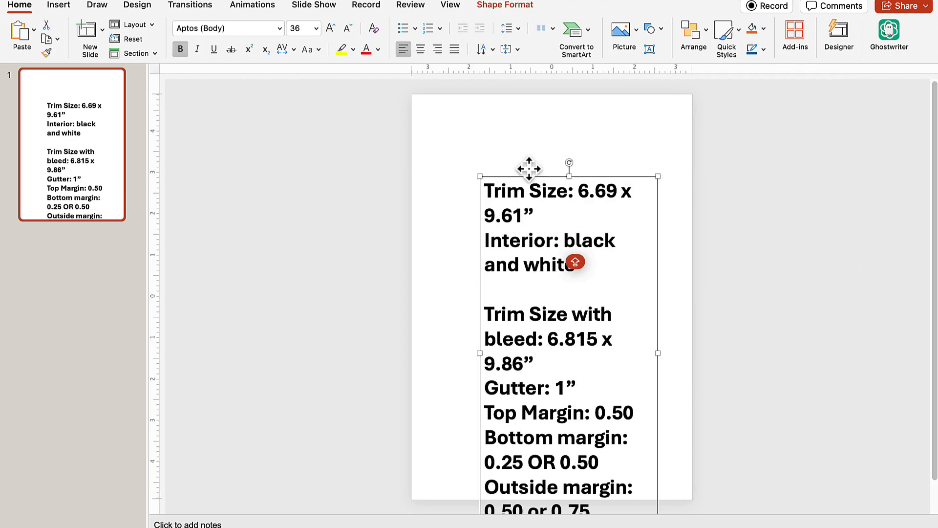
pyautogui.moveTo(527, 171); pyautogui.dragTo(525, 126)
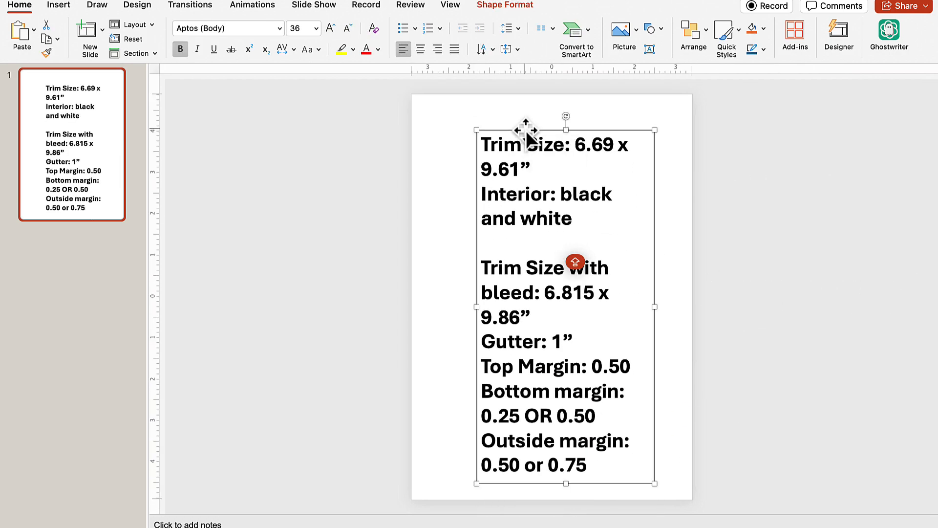
pyautogui.click(655, 119)
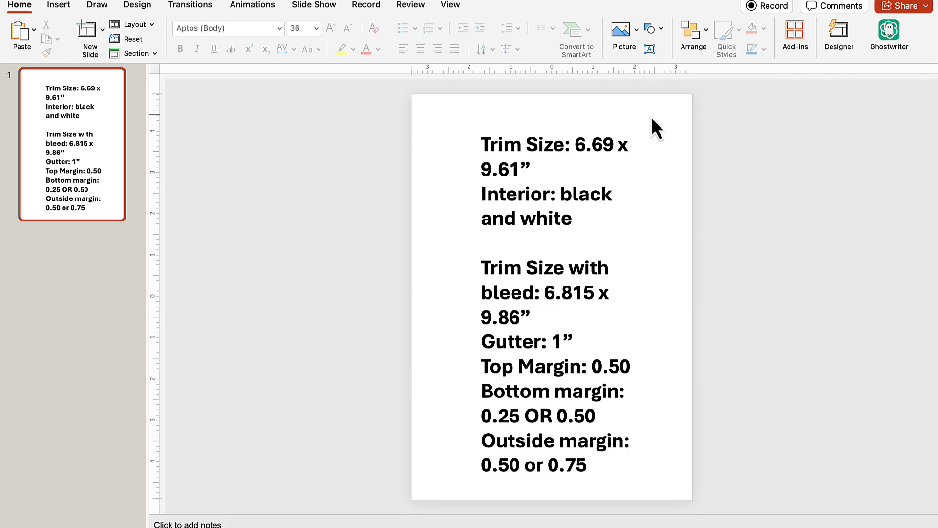
# Display the gridlines and guides on the slide, and set the grid spacing to 1/2".
pyautogui.click(445, 6)
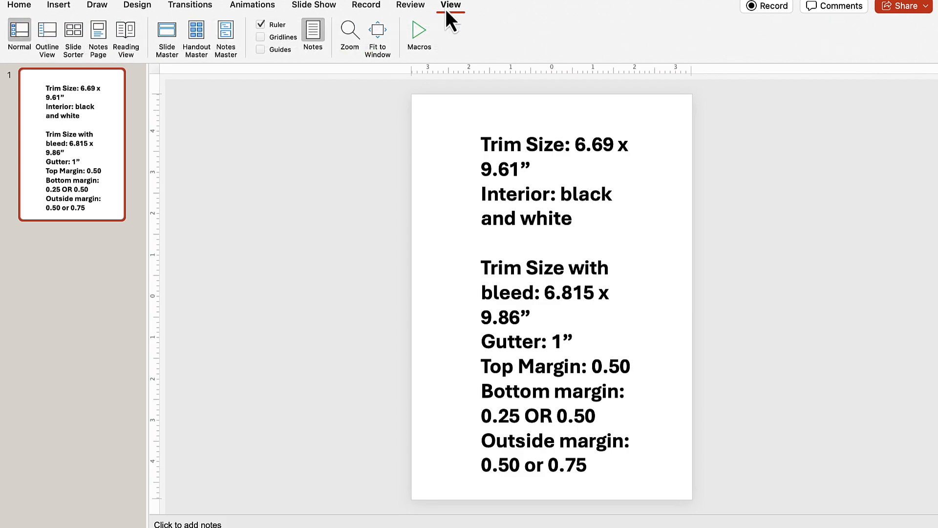
pyautogui.click(265, 53)
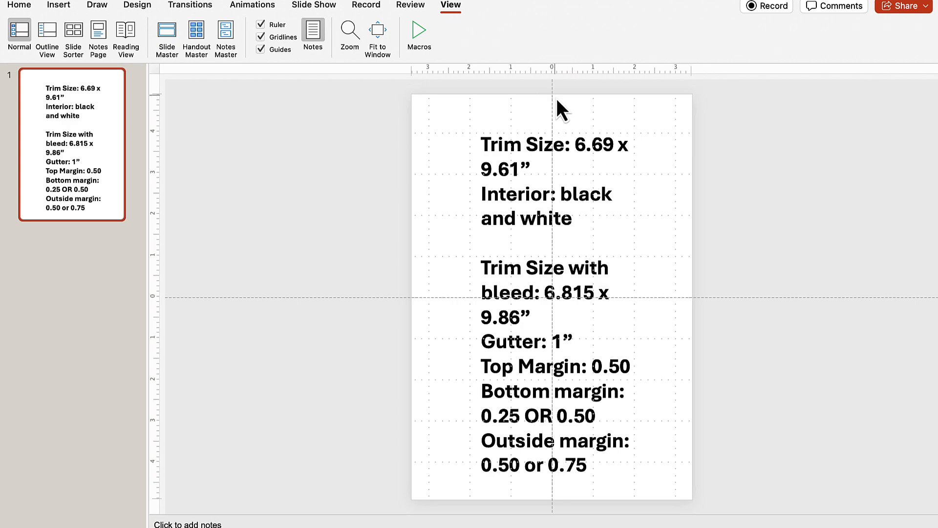
pyautogui.rightClick(634, 198)
pyautogui.click(675, 136)
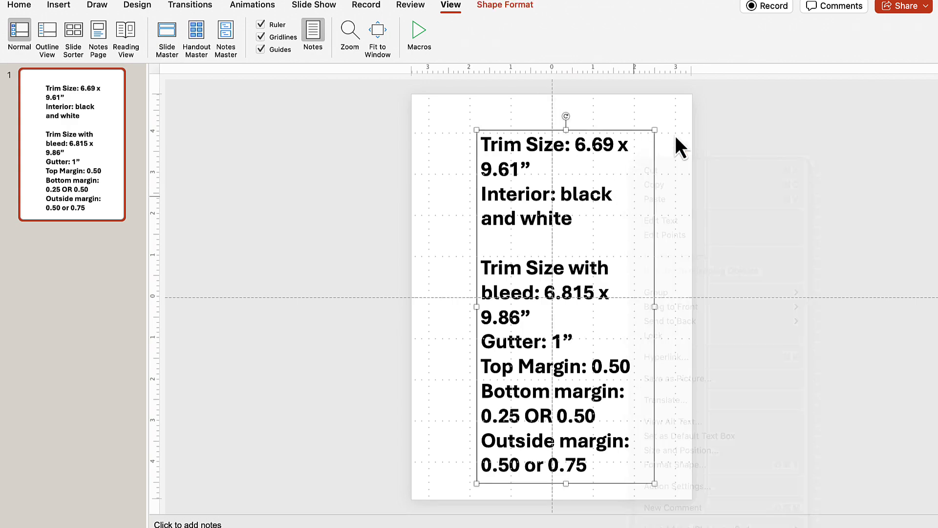
pyautogui.rightClick(675, 134)
pyautogui.moveTo(711, 294)
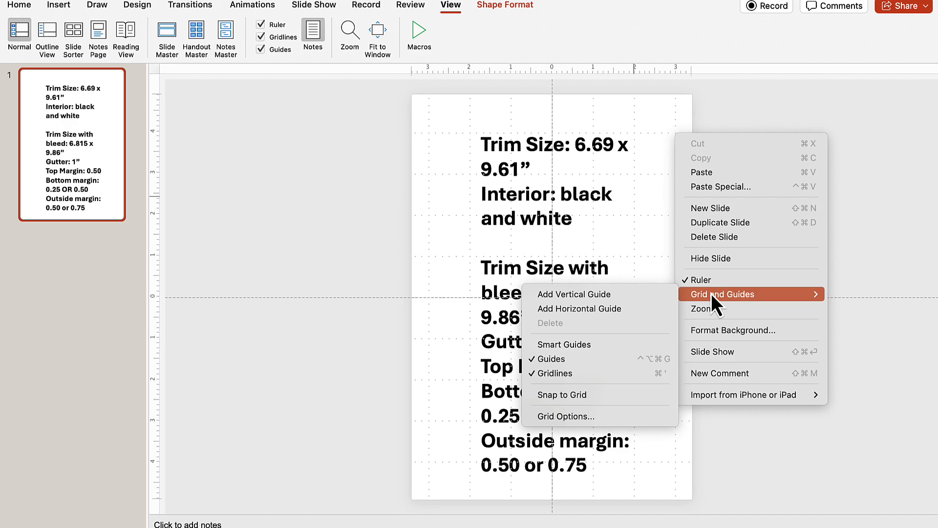
pyautogui.click(577, 415)
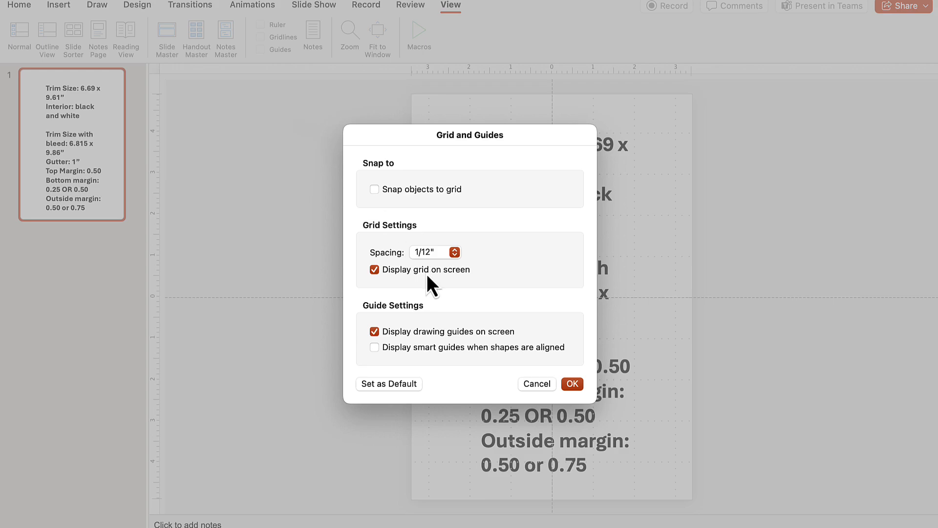
pyautogui.click(455, 252)
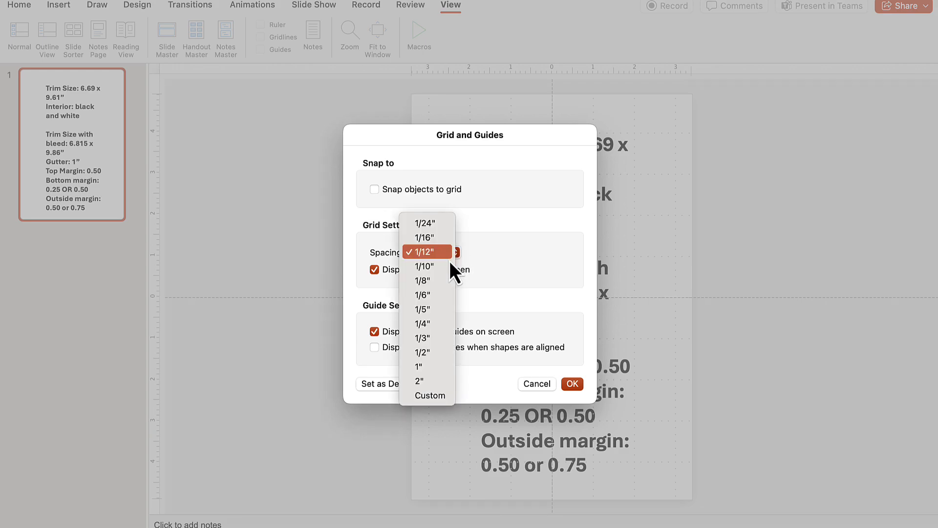
pyautogui.click(423, 353)
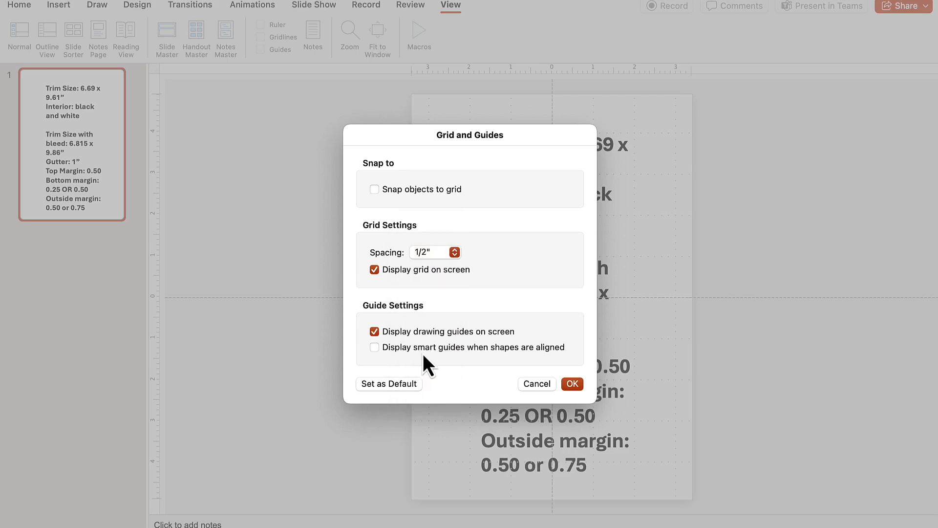
pyautogui.click(572, 384)
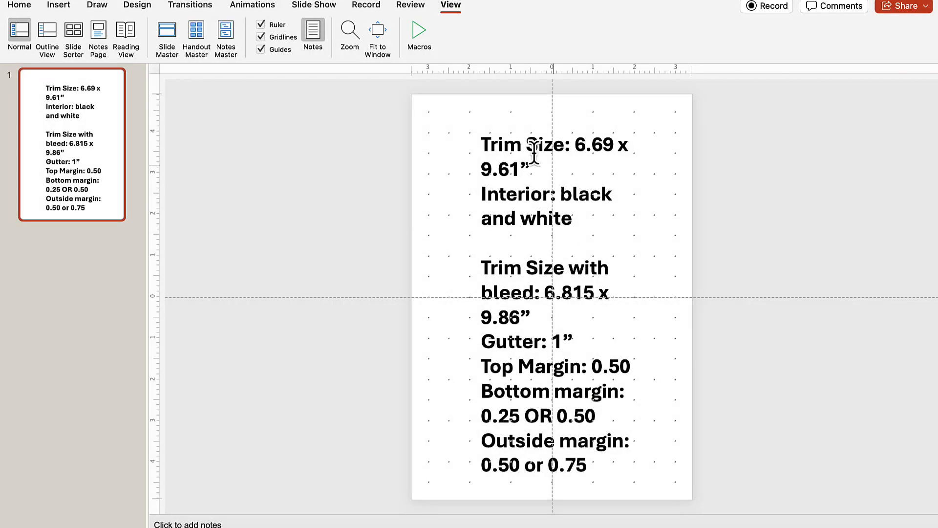
# Move the vertical guide to about 2.5 inches left of the slide's centre to mark the gutter.
pyautogui.moveTo(450, 106); pyautogui.dragTo(455, 174)
pyautogui.moveTo(551, 97); pyautogui.dragTo(468, 107)
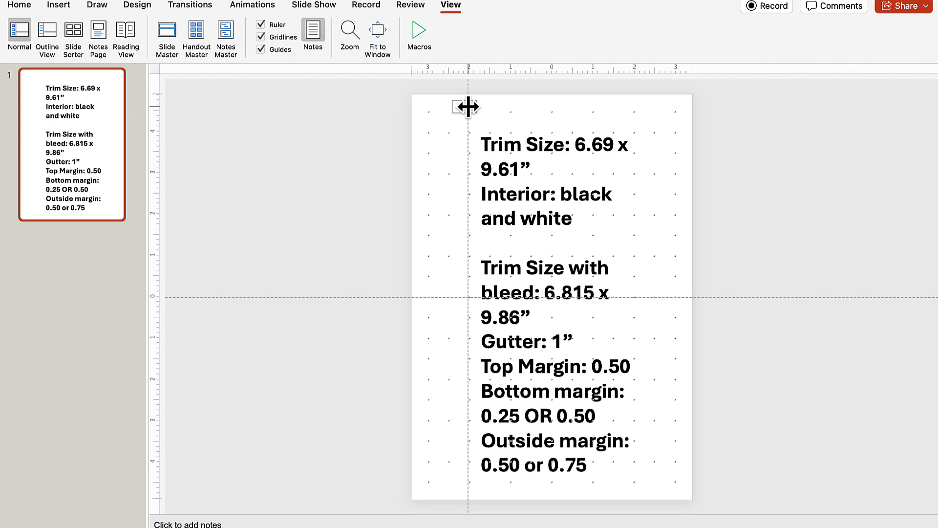
pyautogui.moveTo(468, 107); pyautogui.dragTo(428, 110)
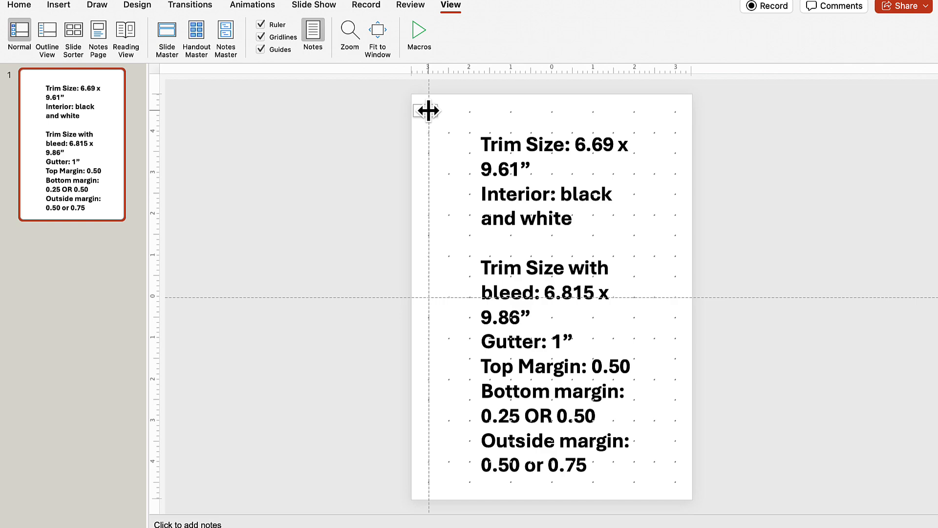
pyautogui.moveTo(428, 111); pyautogui.dragTo(449, 110)
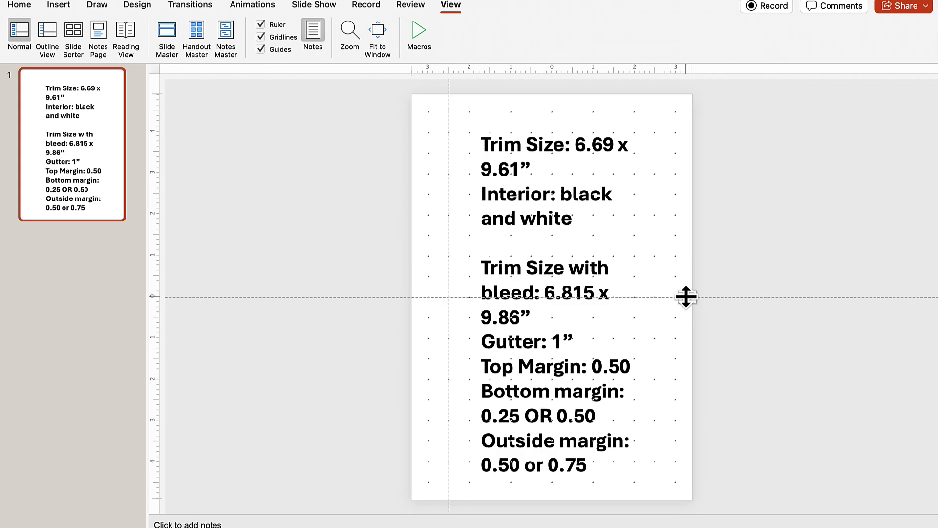
# Place the horizontal guide about 4.5 inches above the slide's centre and add a second one about 4.5 inches below it for the top and bottom margins.
pyautogui.moveTo(686, 297); pyautogui.dragTo(687, 112)
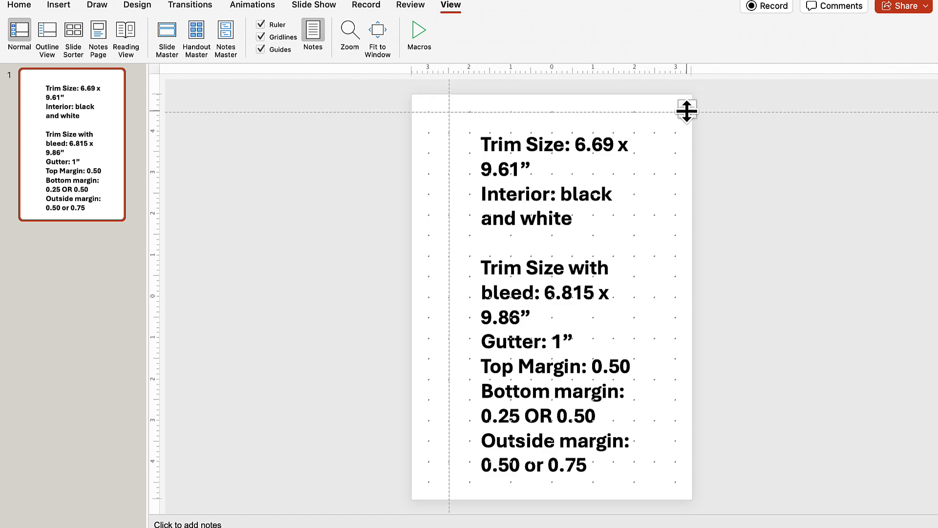
pyautogui.rightClick(706, 113)
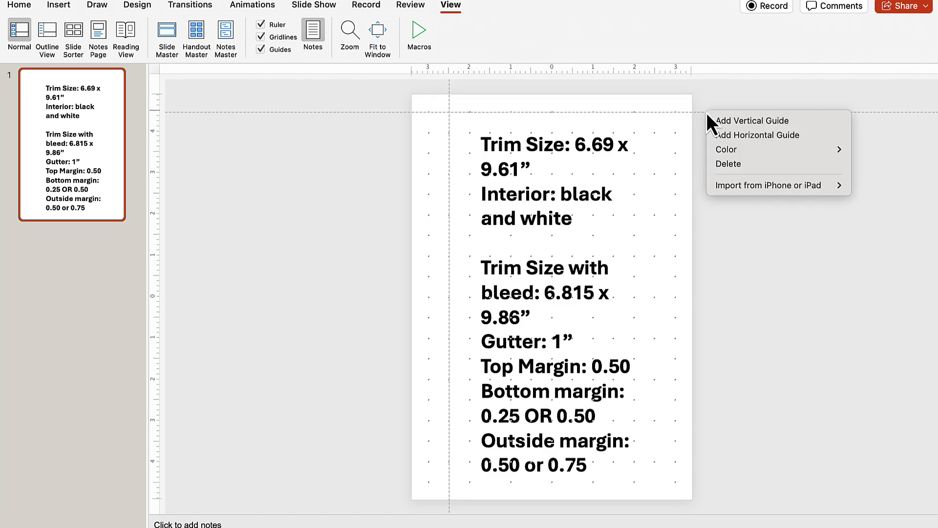
pyautogui.click(733, 137)
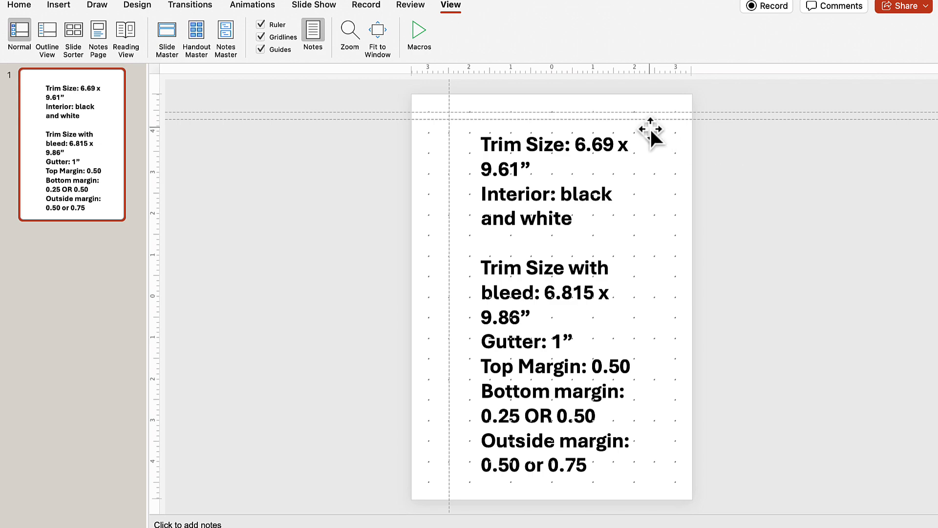
pyautogui.moveTo(647, 118); pyautogui.dragTo(678, 375)
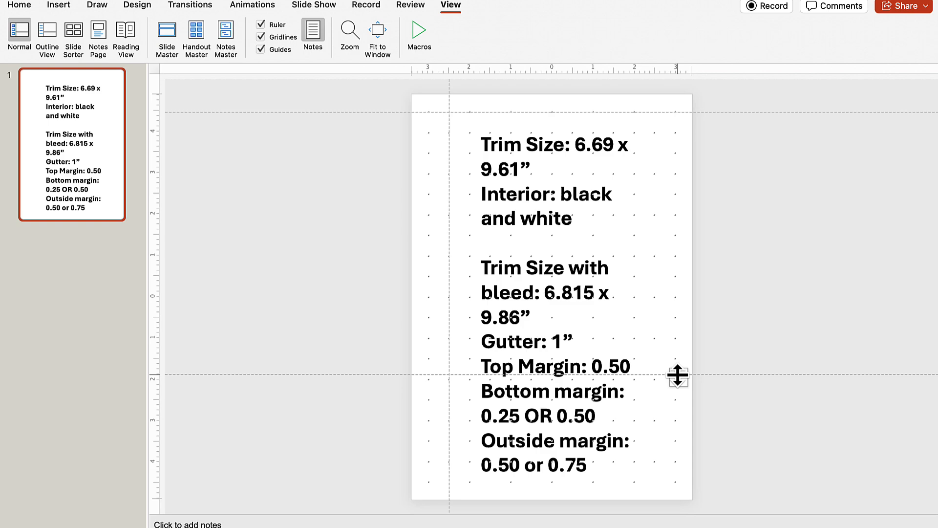
pyautogui.moveTo(678, 375); pyautogui.dragTo(682, 481)
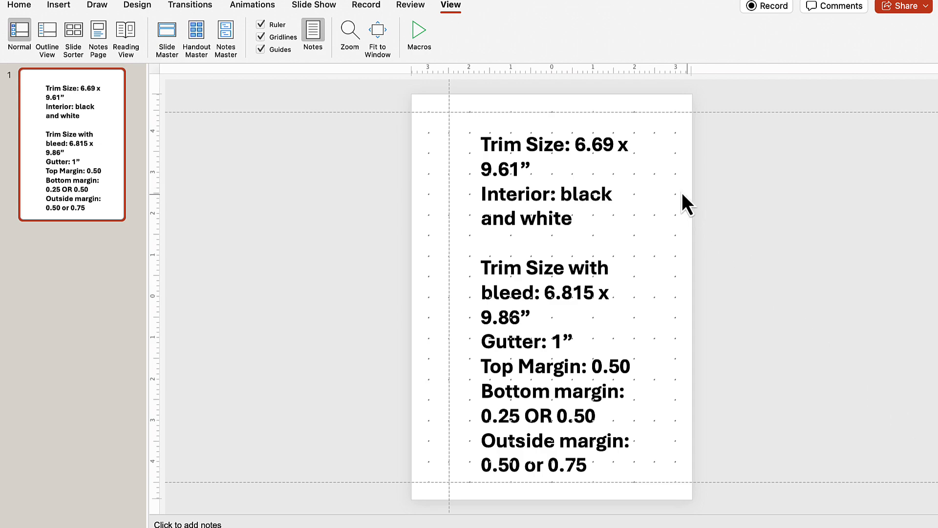
# Set a custom grid spacing of 0.25" and try the bottom margin guide at about 4.75 inches below the slide's centre.
pyautogui.rightClick(667, 187)
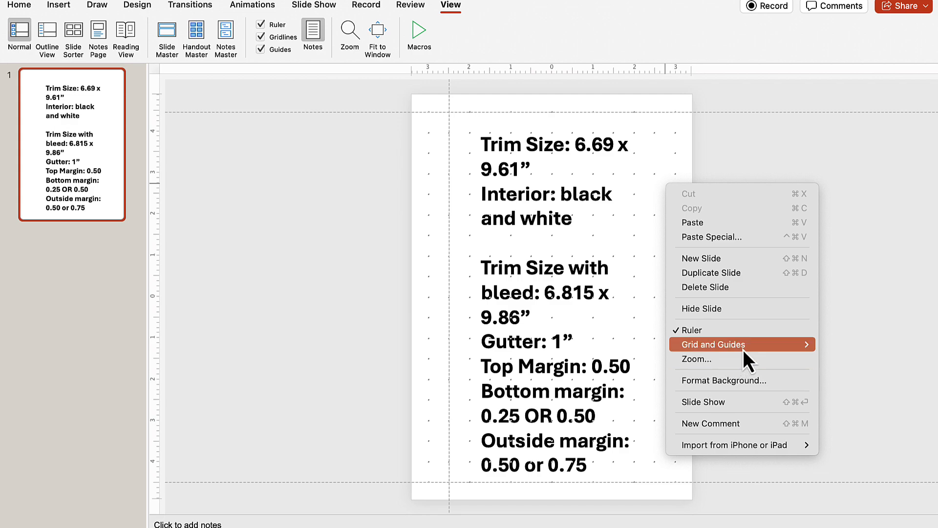
pyautogui.moveTo(743, 347)
pyautogui.click(566, 466)
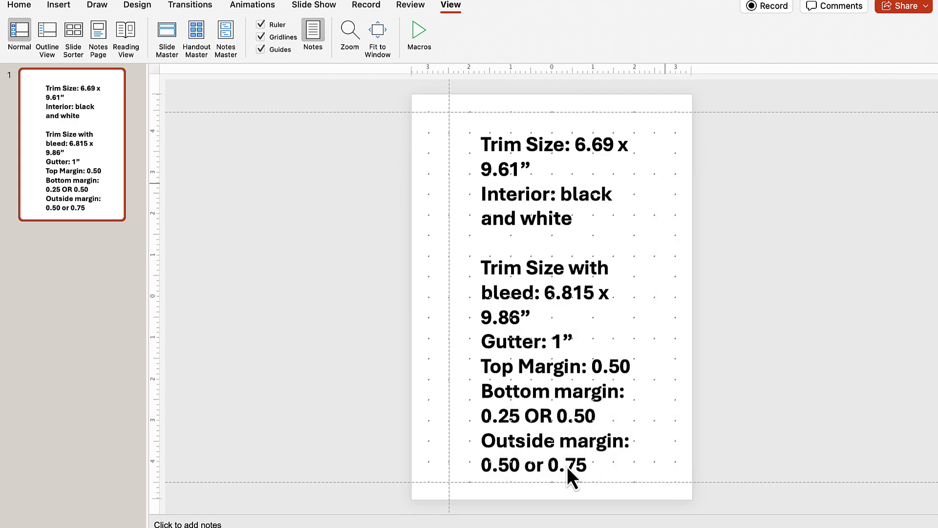
pyautogui.click(453, 252)
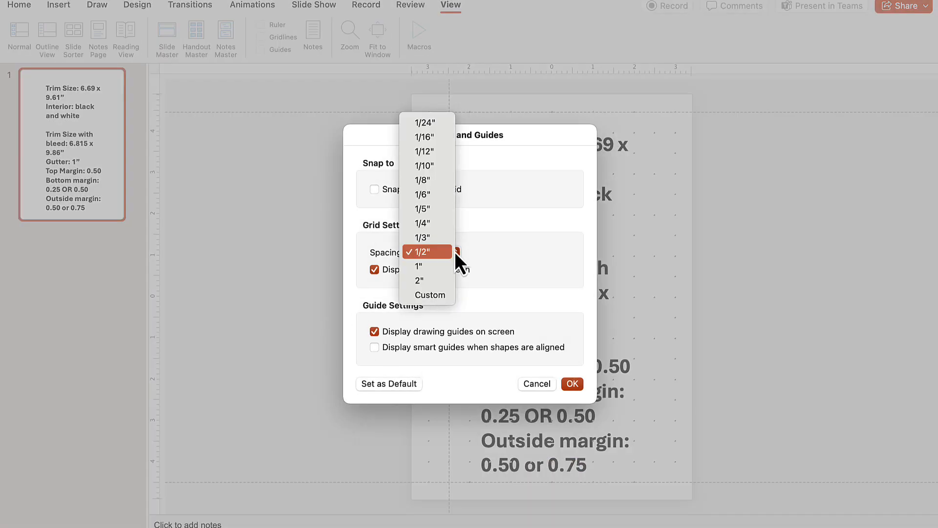
pyautogui.click(430, 295)
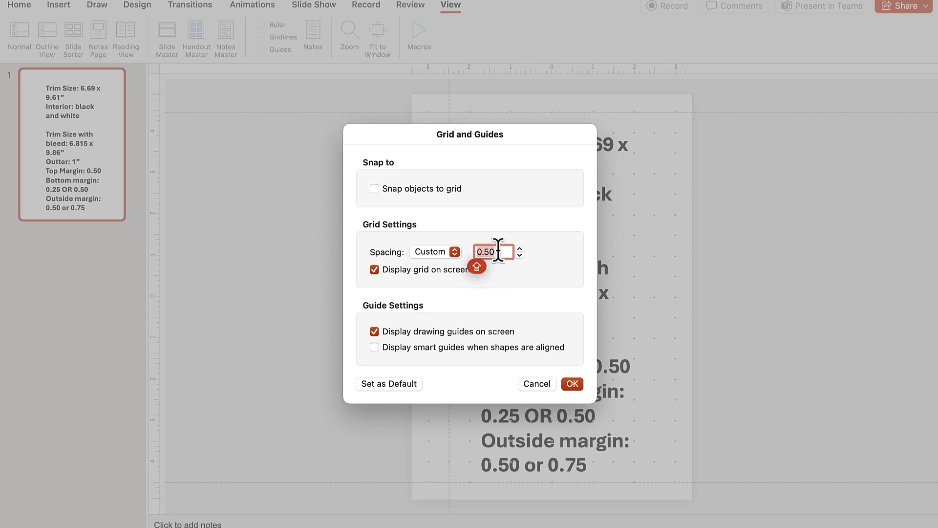
pyautogui.write('0.5')
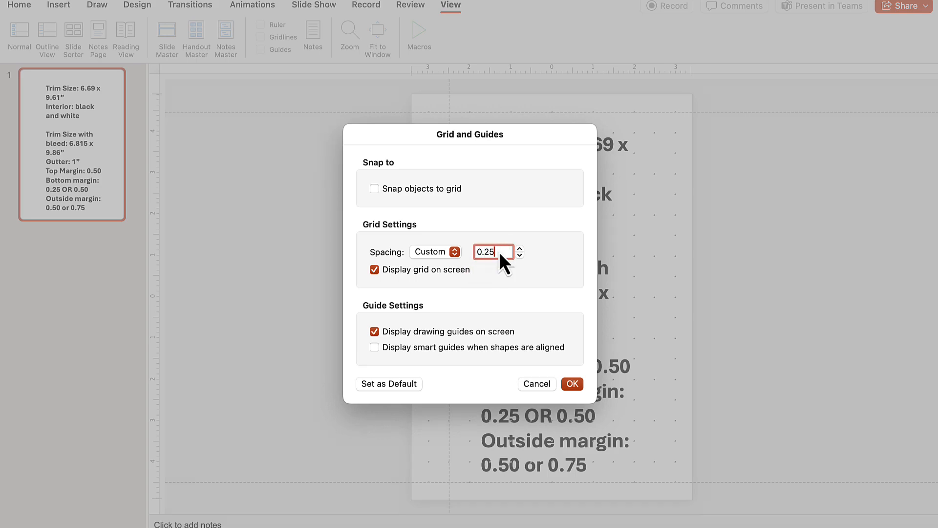
pyautogui.click(574, 384)
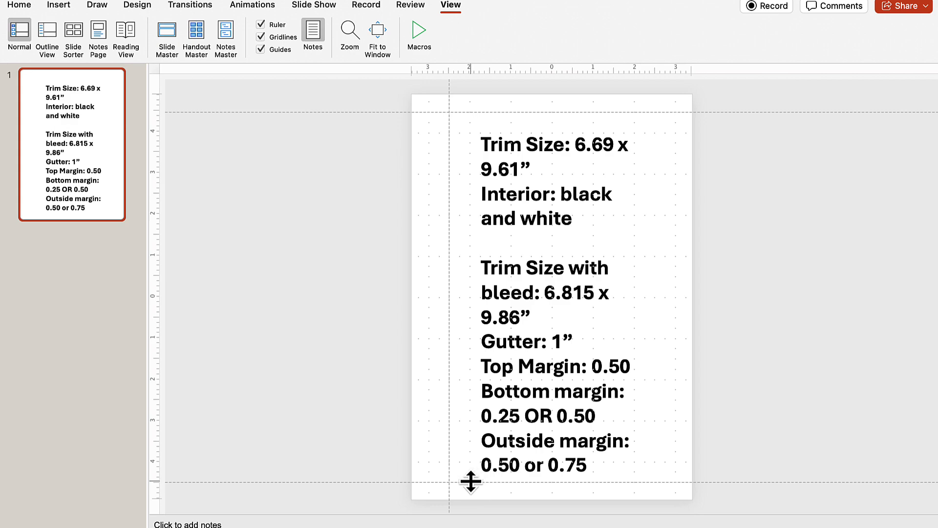
pyautogui.moveTo(472, 482); pyautogui.dragTo(473, 492)
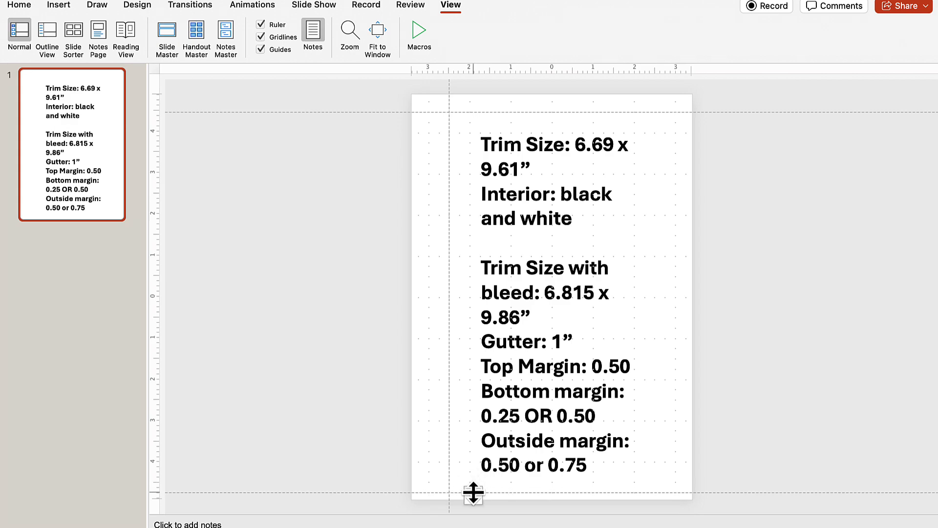
pyautogui.moveTo(472, 492); pyautogui.dragTo(473, 482)
# Set the grid spacing back to 1/2".
pyautogui.rightClick(677, 283)
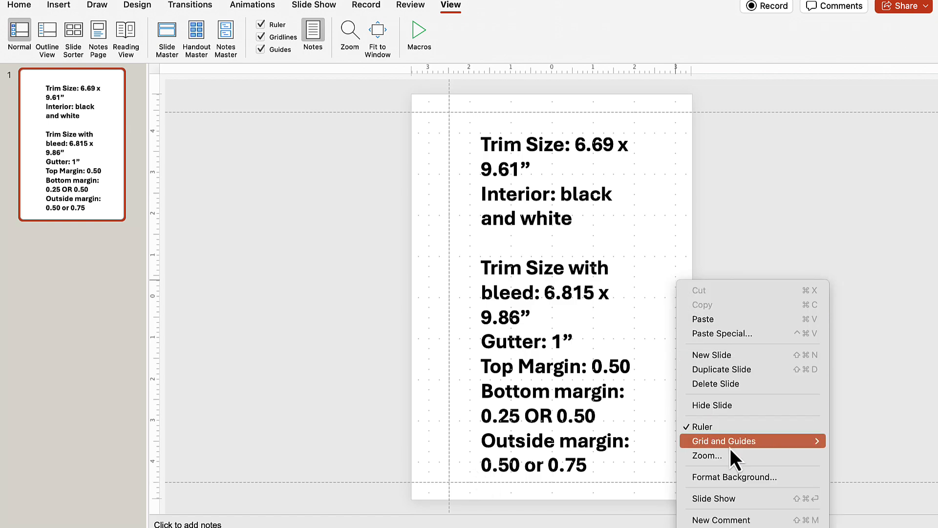
pyautogui.moveTo(732, 446)
pyautogui.click(562, 521)
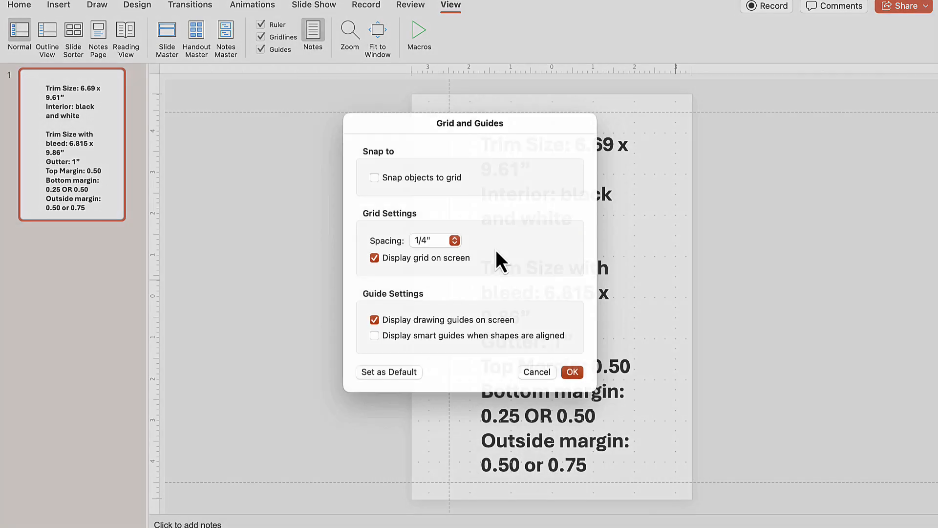
pyautogui.click(444, 256)
pyautogui.click(426, 284)
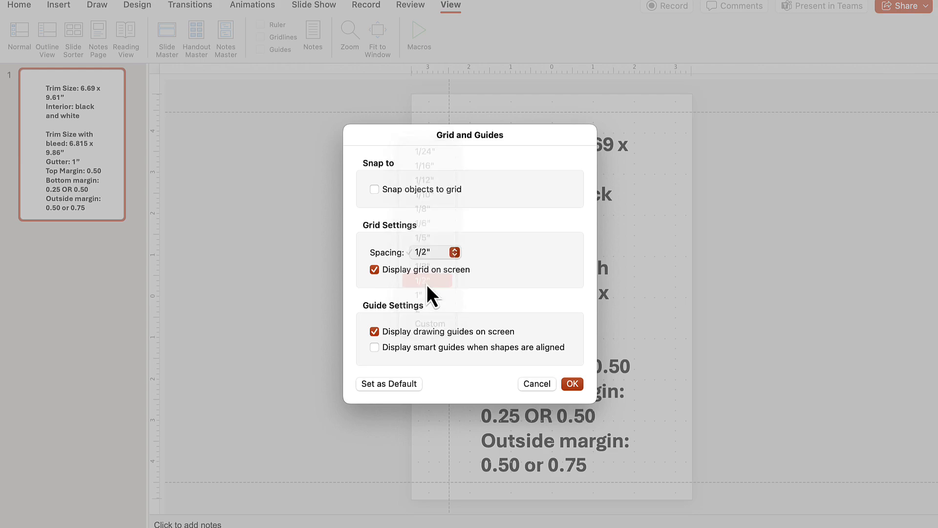
pyautogui.click(567, 382)
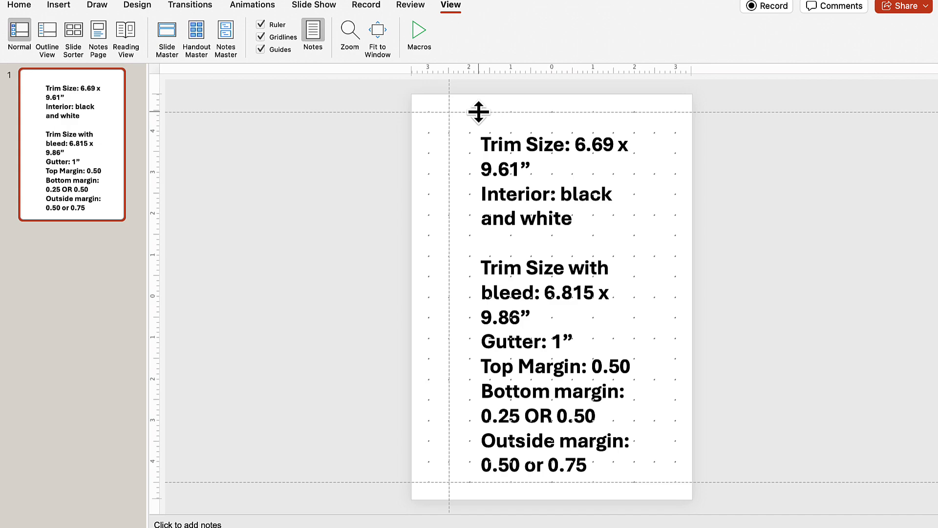
# Add a second vertical guide and place it about 3 inches right of the slide's centre for the outside margin.
pyautogui.rightClick(450, 100)
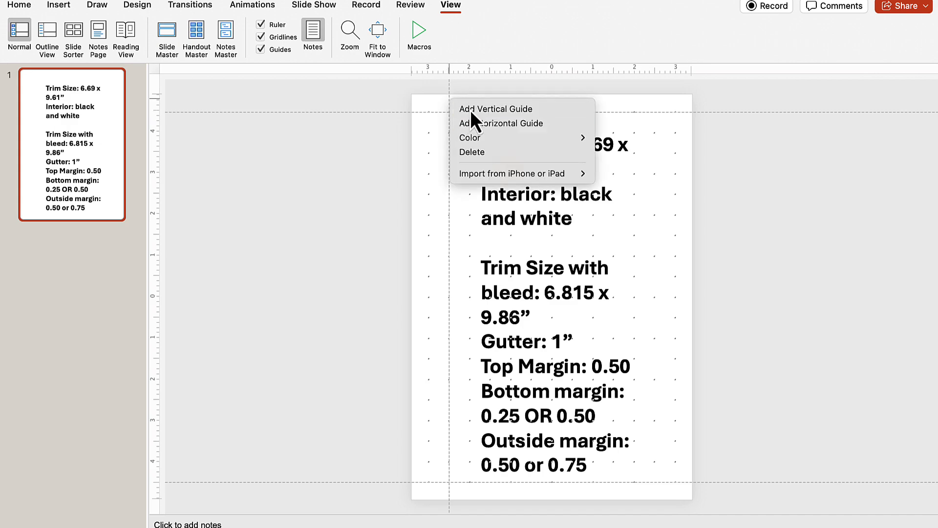
pyautogui.click(470, 109)
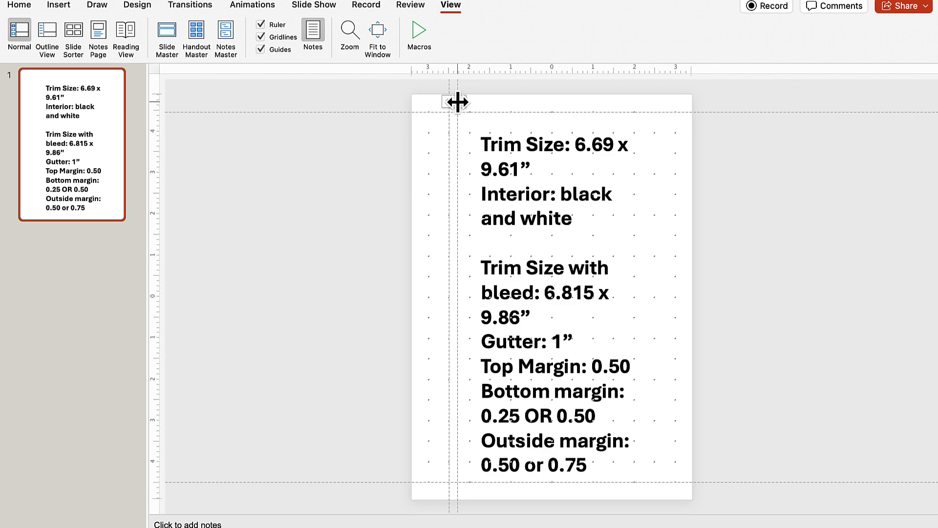
pyautogui.moveTo(457, 102); pyautogui.dragTo(675, 122)
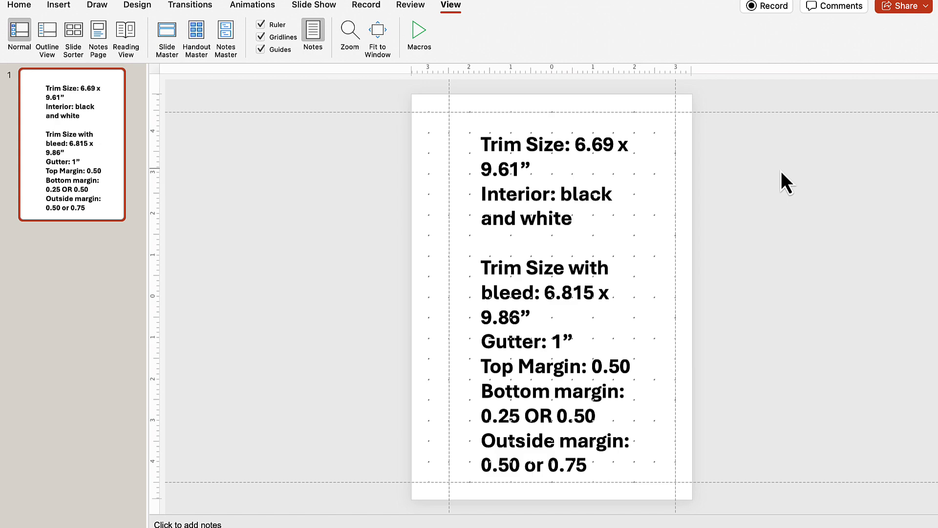
# Delete all the book specification text from the slide's text box.
pyautogui.click(601, 147)
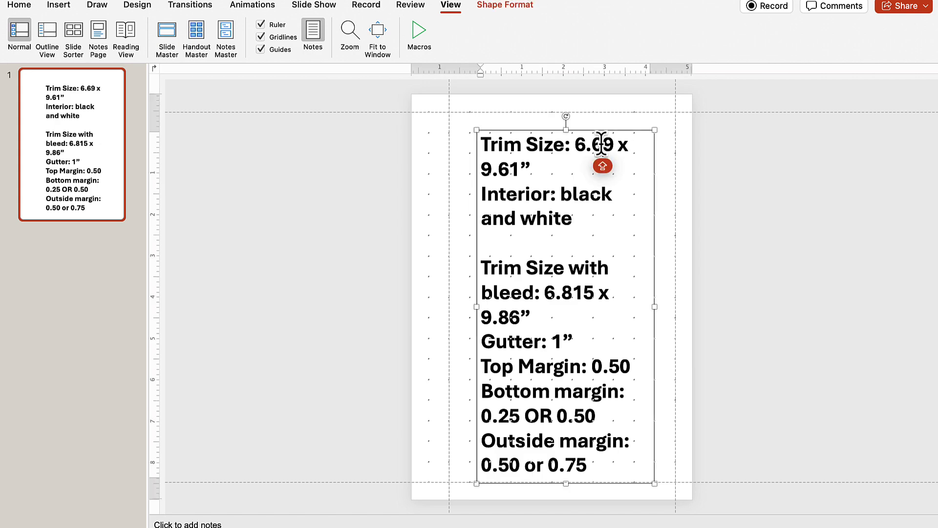
pyautogui.press('super+a')
pyautogui.press('BackSpace')
pyautogui.click(727, 178)
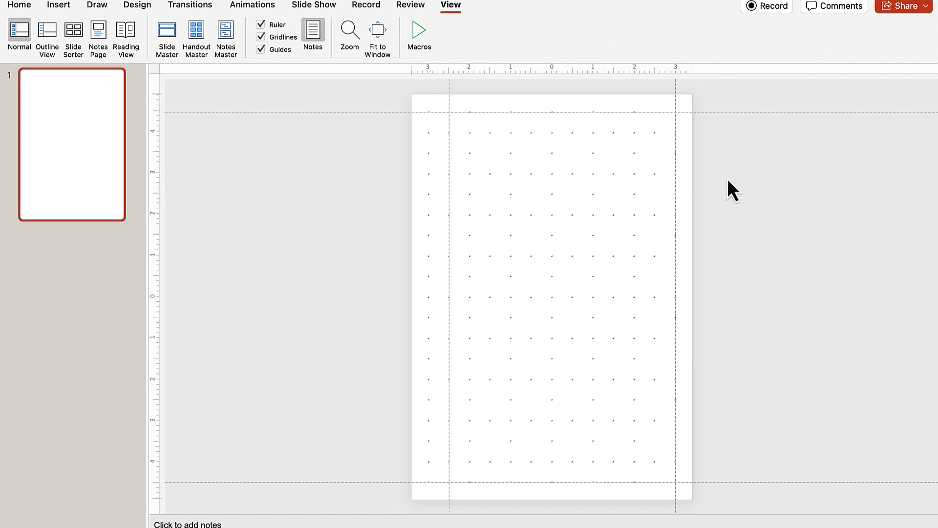
# Hide the gridlines and guides to preview the blank page, and show them again.
pyautogui.rightClick(521, 183)
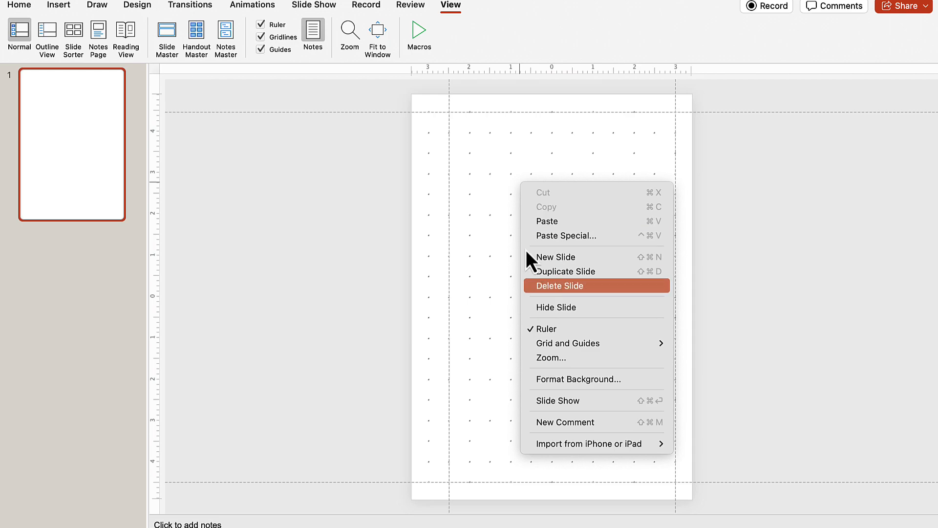
pyautogui.click(266, 46)
pyautogui.click(260, 49)
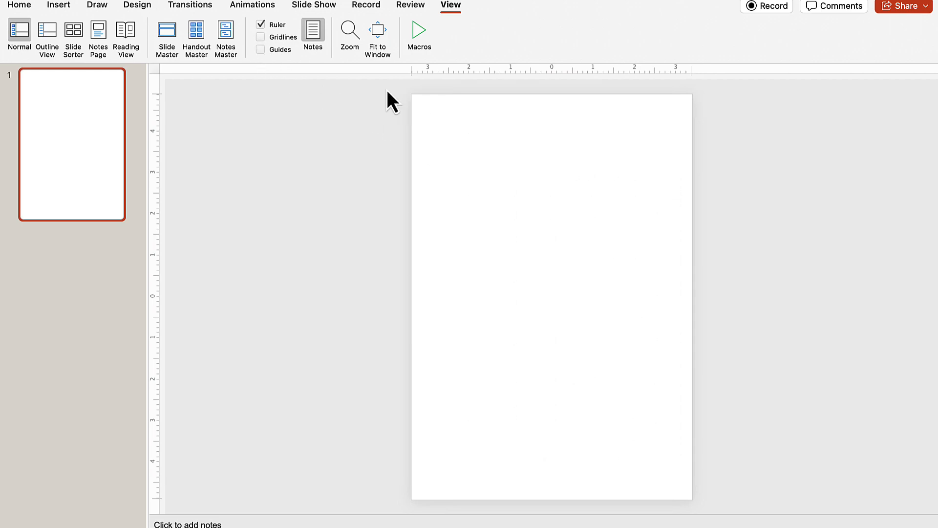
pyautogui.click(277, 41)
pyautogui.click(264, 49)
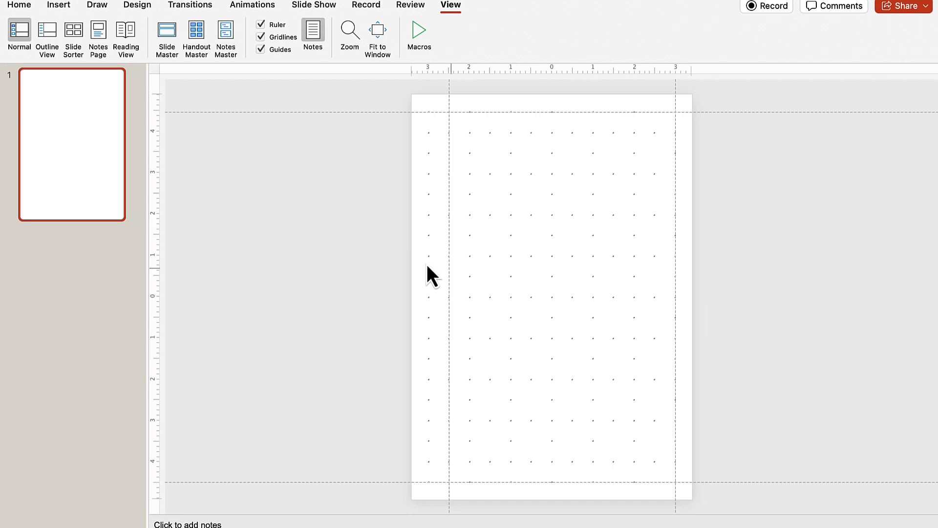
# Insert a text box starting at the gutter guide near the page's top and enter the title "Daily Meal Planner".
pyautogui.click(54, 5)
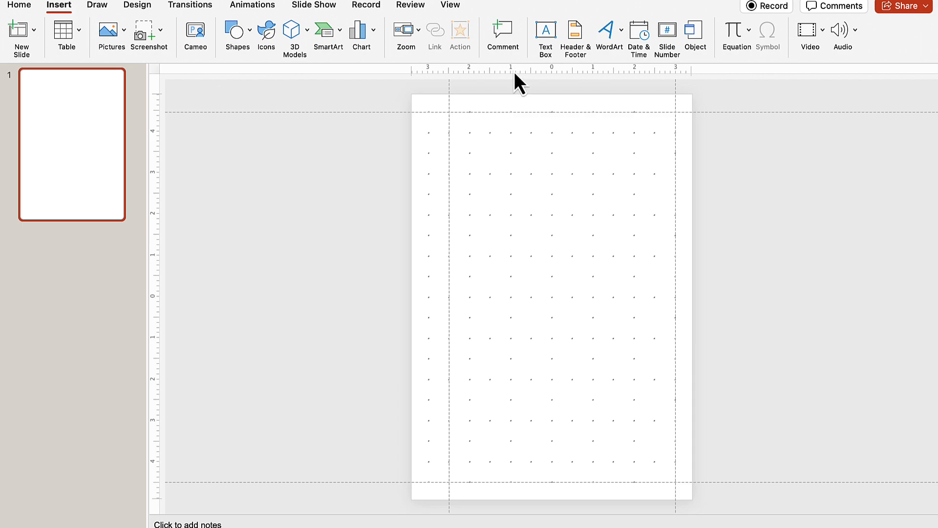
pyautogui.click(550, 33)
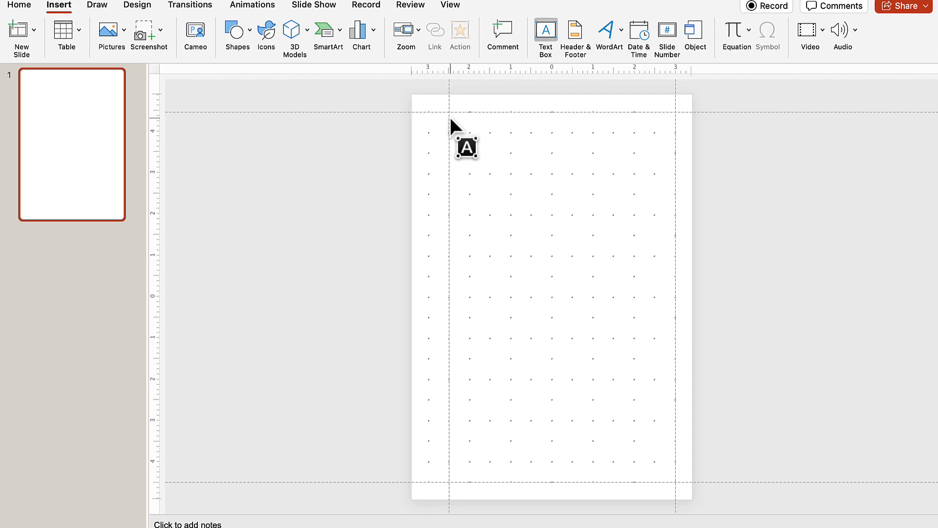
pyautogui.moveTo(449, 132); pyautogui.dragTo(611, 175)
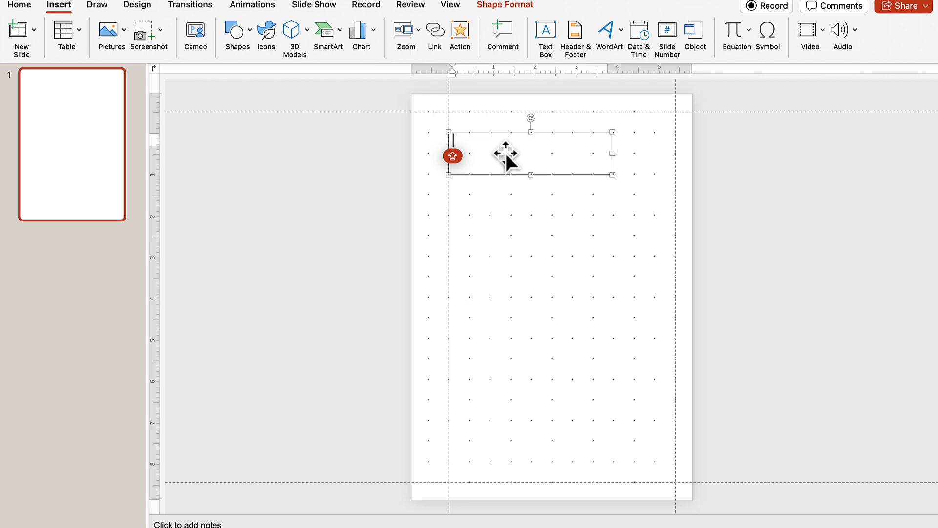
pyautogui.write('Dak')
pyautogui.press('BackSpace')
pyautogui.write('ily ')
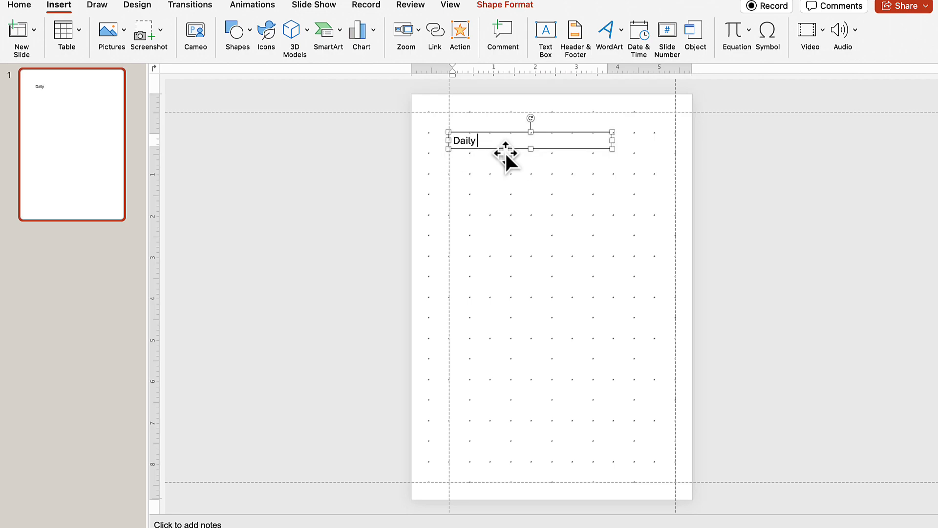
pyautogui.write('Meal Planner')
pyautogui.click(616, 190)
# Widen the title's text box past the page's right edge and set its text to size 32.
pyautogui.click(478, 135)
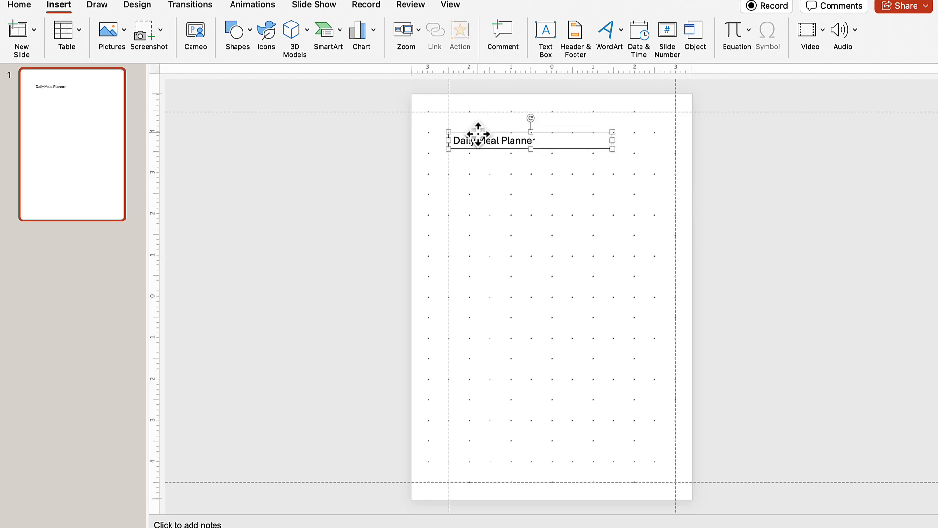
pyautogui.moveTo(613, 148); pyautogui.dragTo(775, 156)
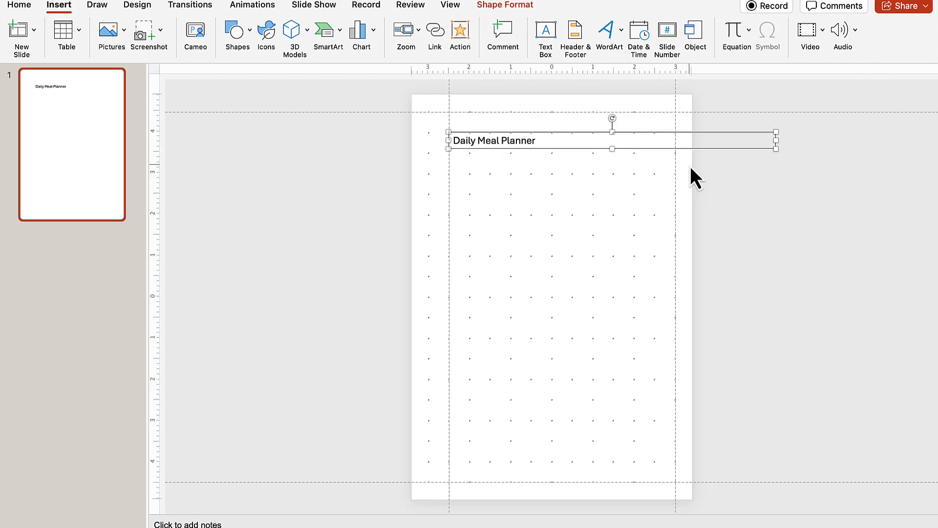
pyautogui.tripleClick(484, 144)
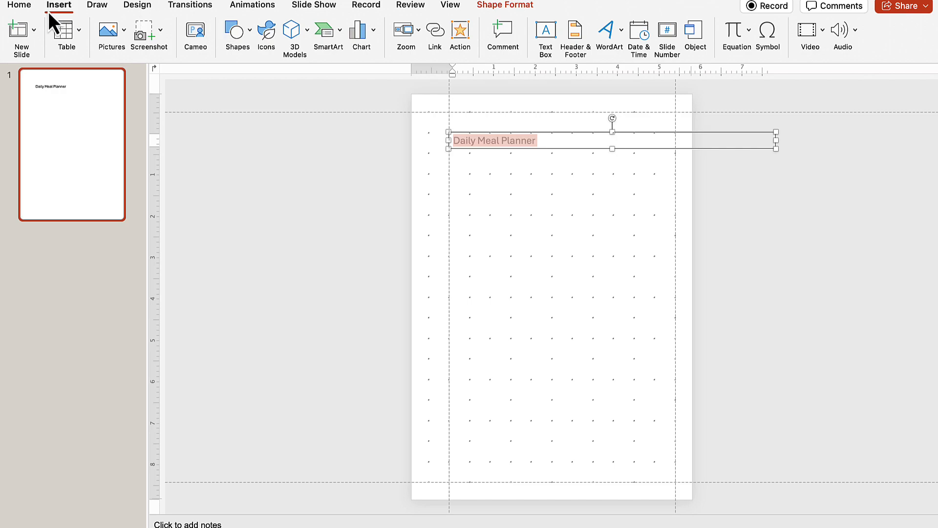
pyautogui.click(19, 5)
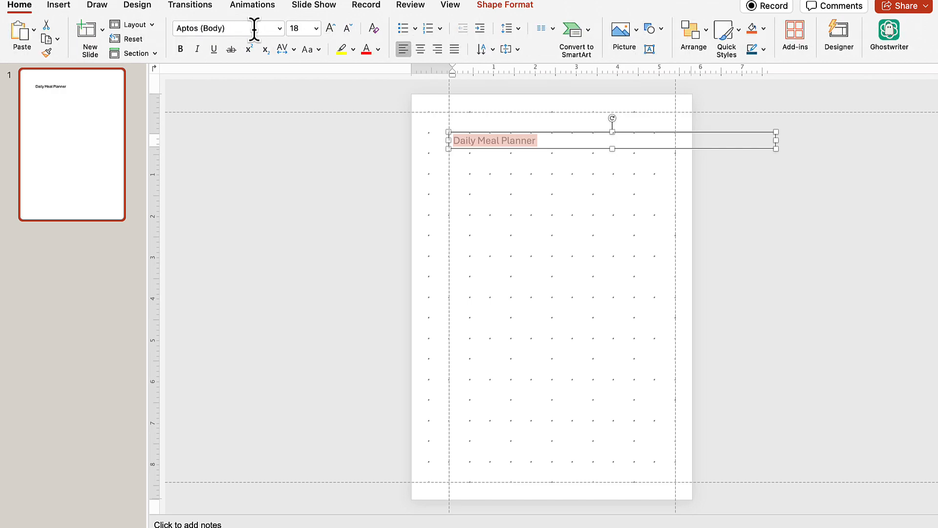
pyautogui.click(316, 28)
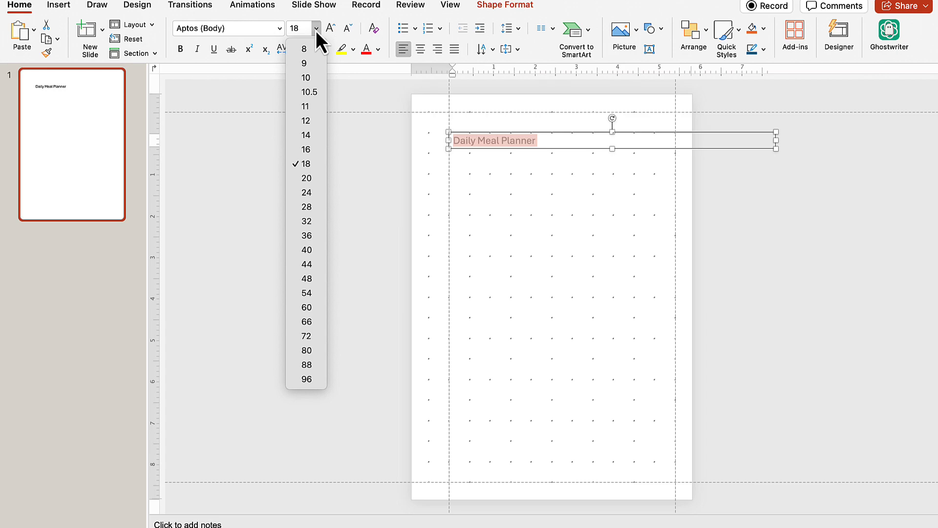
pyautogui.click(306, 221)
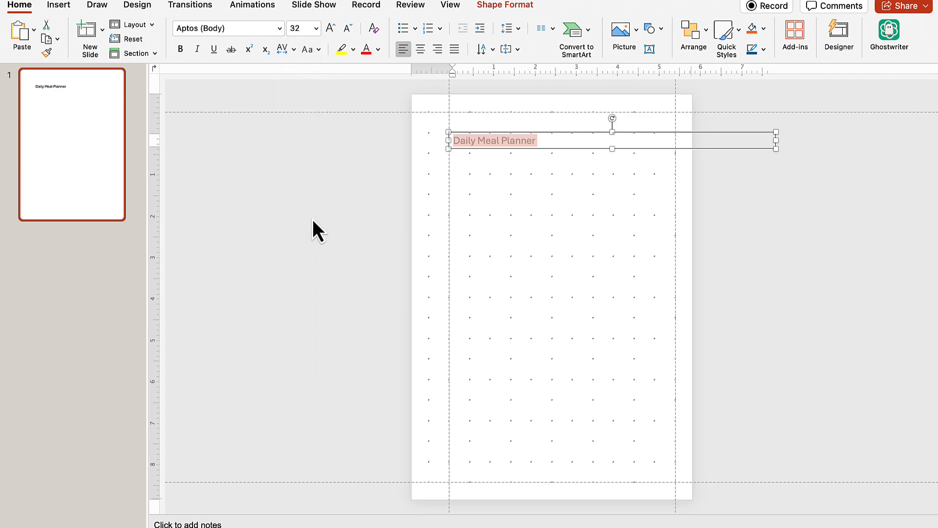
# Try the Santa Cartoon font on the "Daily Meal Planner" title.
pyautogui.click(279, 28)
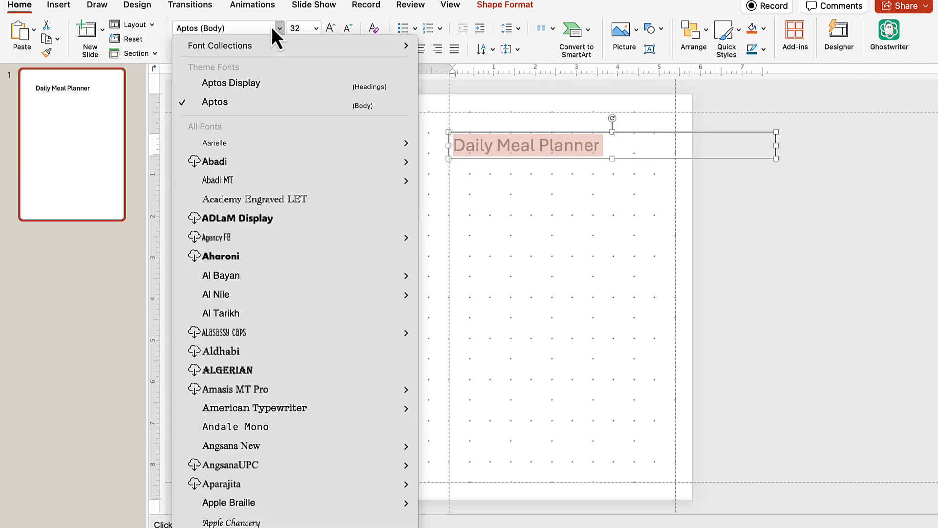
pyautogui.click(260, 27)
pyautogui.click(258, 28)
pyautogui.write('Santa Cartoon')
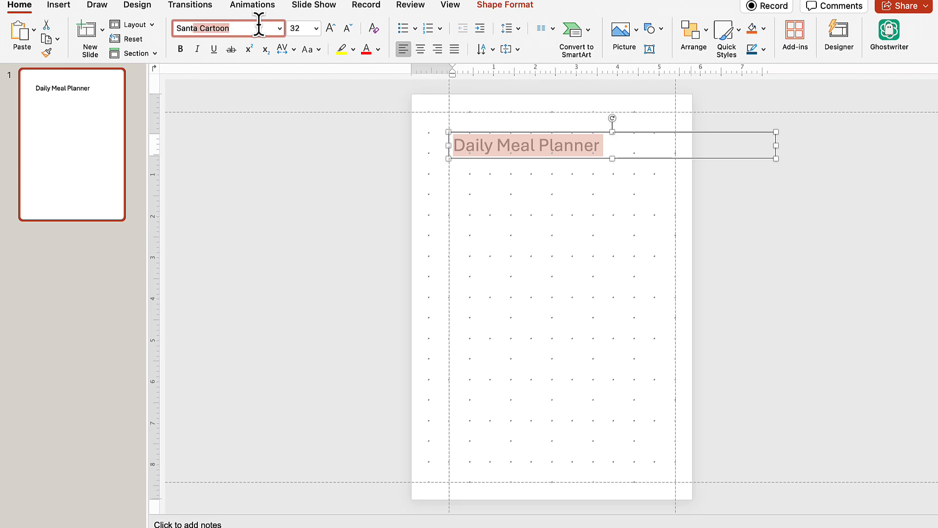
pyautogui.press('Return')
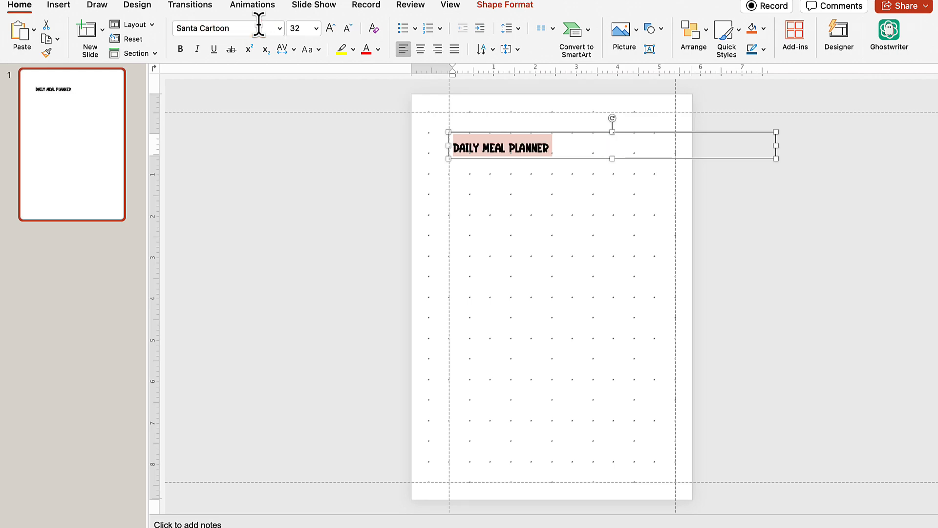
# Try the Hearty font on the title and clear the font name again.
pyautogui.click(258, 27)
pyautogui.write('Hearty')
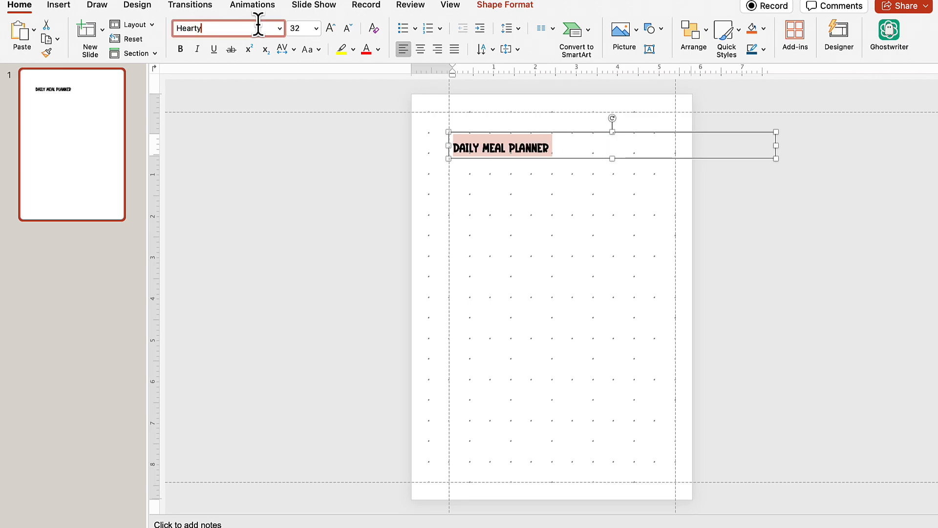
pyautogui.press('Return')
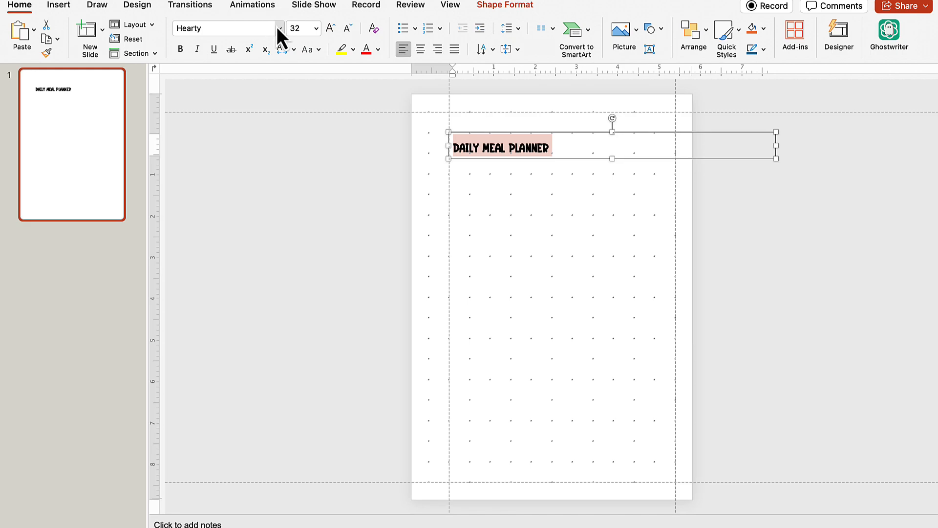
pyautogui.click(276, 29)
pyautogui.click(245, 31)
pyautogui.click(245, 30)
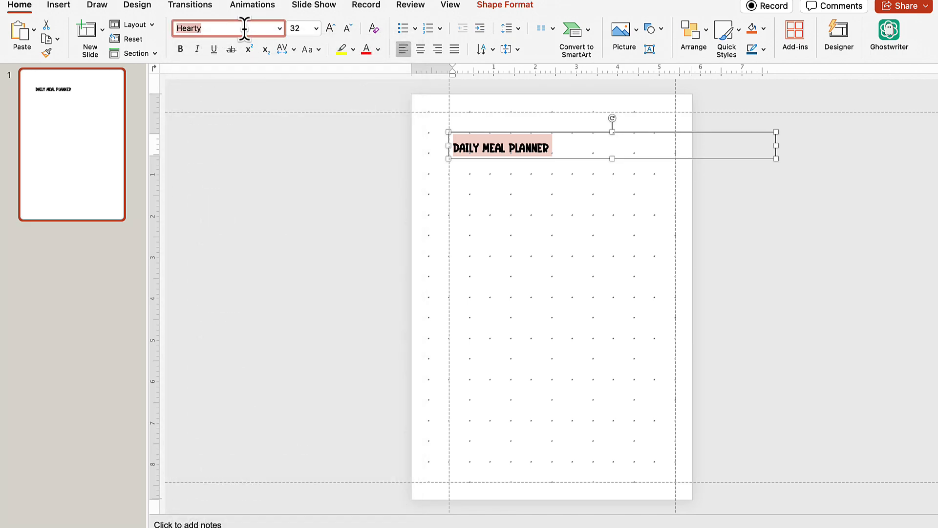
pyautogui.press('Right')
pyautogui.press('BackSpace')
pyautogui.press('BackSpace')
pyautogui.press('BackSpace')
pyautogui.press('BackSpace')
pyautogui.press('BackSpace')
pyautogui.press('BackSpace')
pyautogui.click(588, 154)
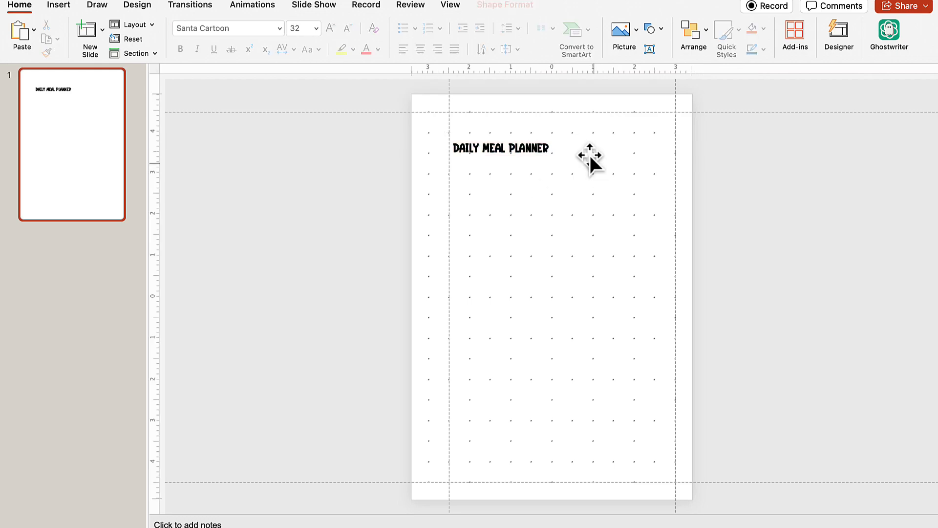
# Try the Book Signature and Modern Love fonts on the whole title text.
pyautogui.click(581, 146)
pyautogui.click(562, 147)
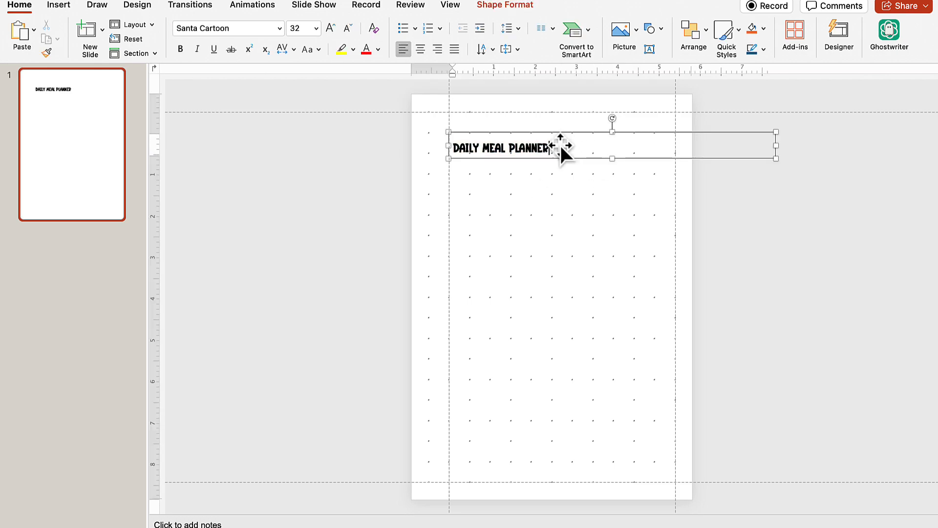
pyautogui.press('super+a')
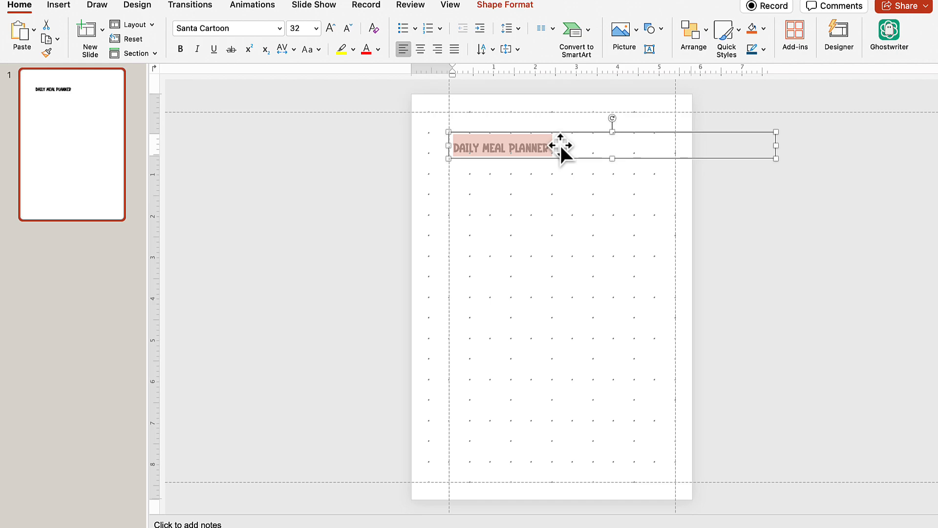
pyautogui.click(226, 27)
pyautogui.write('Book Signatu')
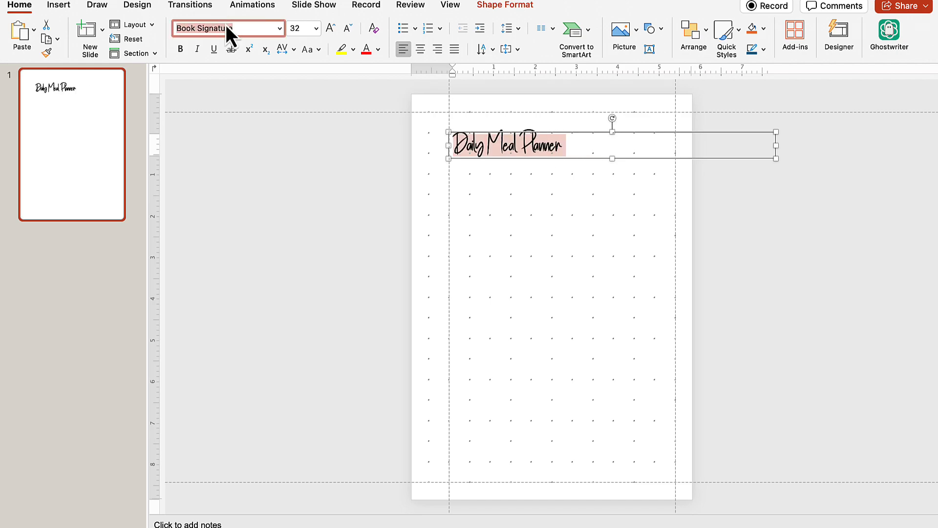
pyautogui.click(216, 29)
pyautogui.write('Mod')
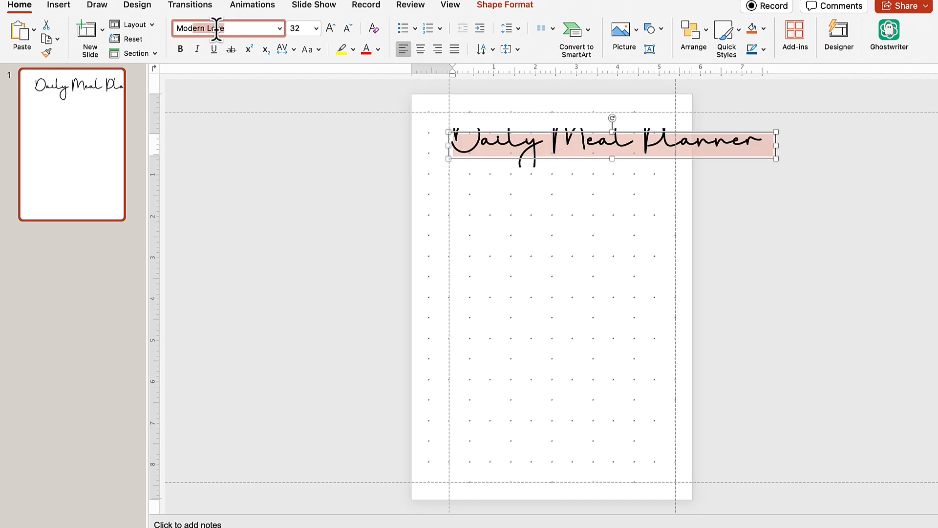
pyautogui.press('BackSpace')
pyautogui.press('BackSpace')
pyautogui.press('BackSpace')
pyautogui.press('BackSpace')
# Apply the Sunflower font to the "Daily Meal Planner" title and set its size to 44.
pyautogui.click(279, 29)
pyautogui.scroll(-20, 317, 353)
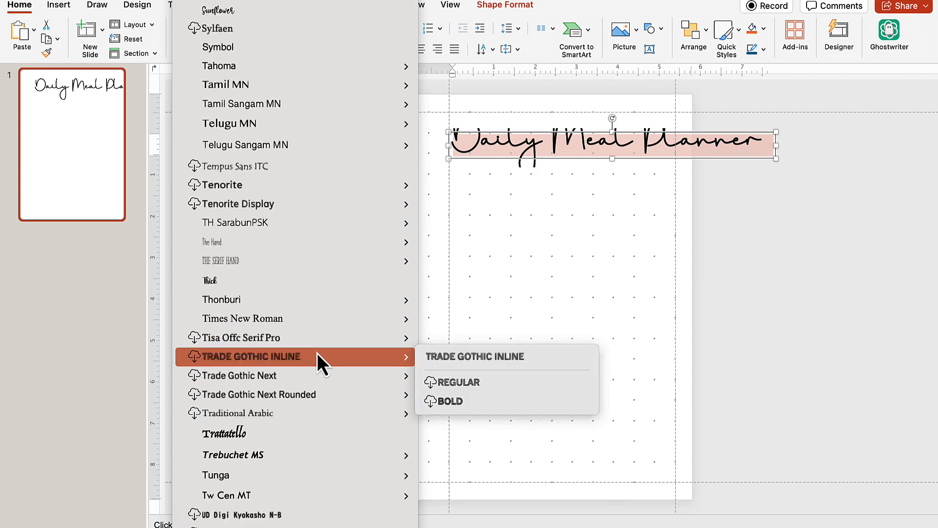
pyautogui.scroll(-5, 317, 353)
pyautogui.scroll(20, 273, 263)
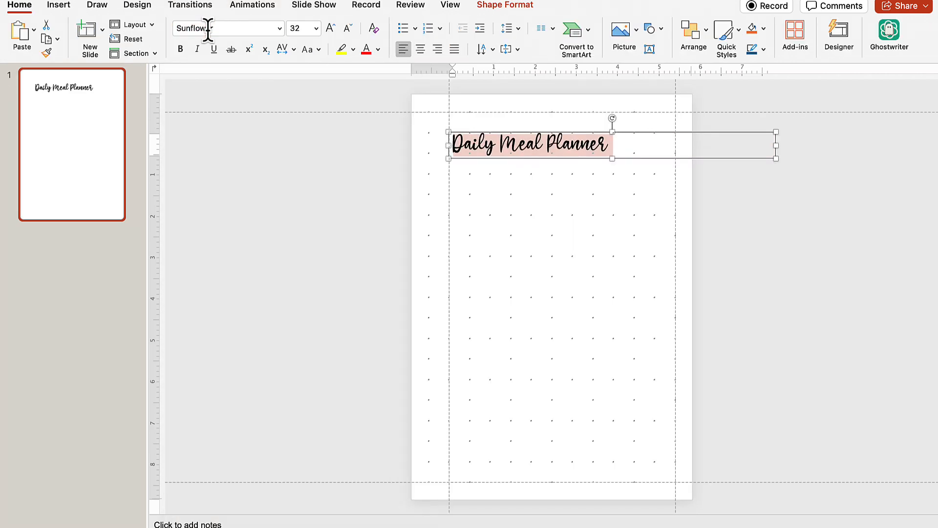
pyautogui.click(207, 28)
pyautogui.write('Boho')
pyautogui.press('Return')
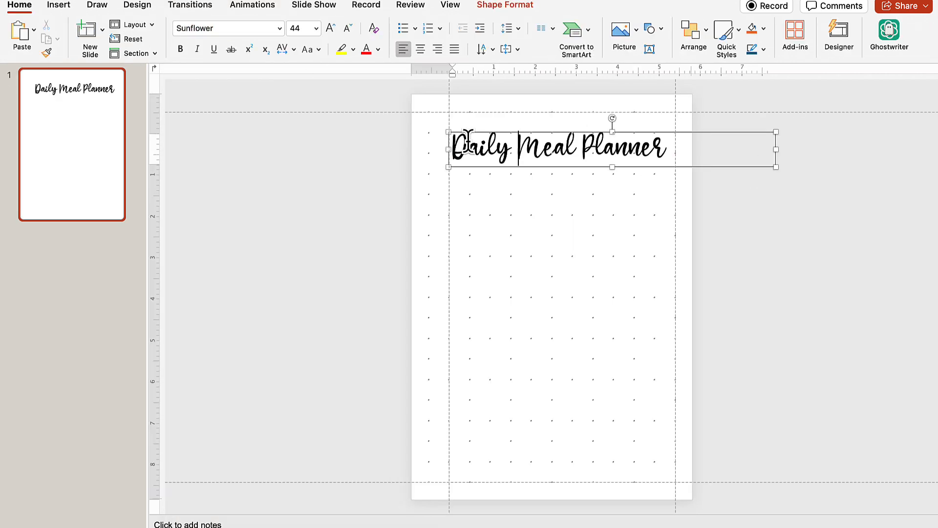
# Move the title's text box slightly down, keeping its left edge on the gutter guide.
pyautogui.moveTo(475, 134); pyautogui.dragTo(475, 133)
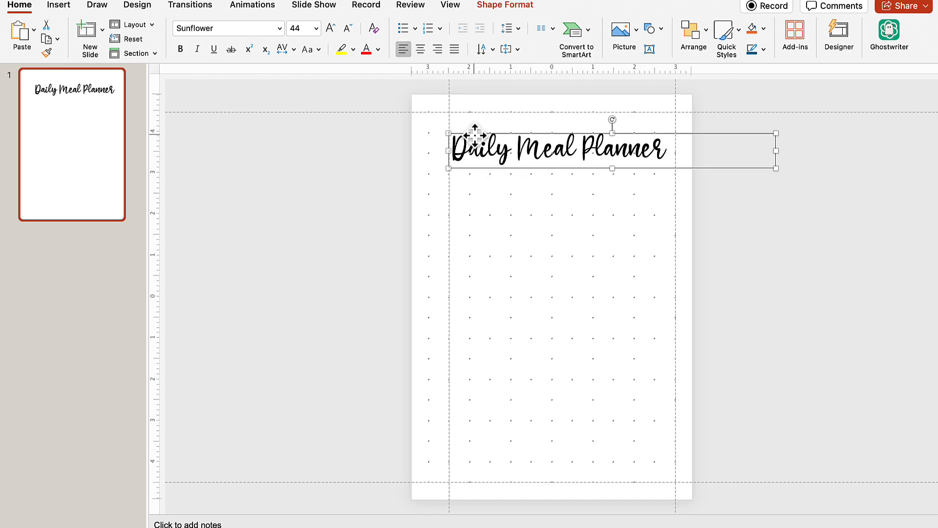
pyautogui.click(801, 237)
pyautogui.click(644, 148)
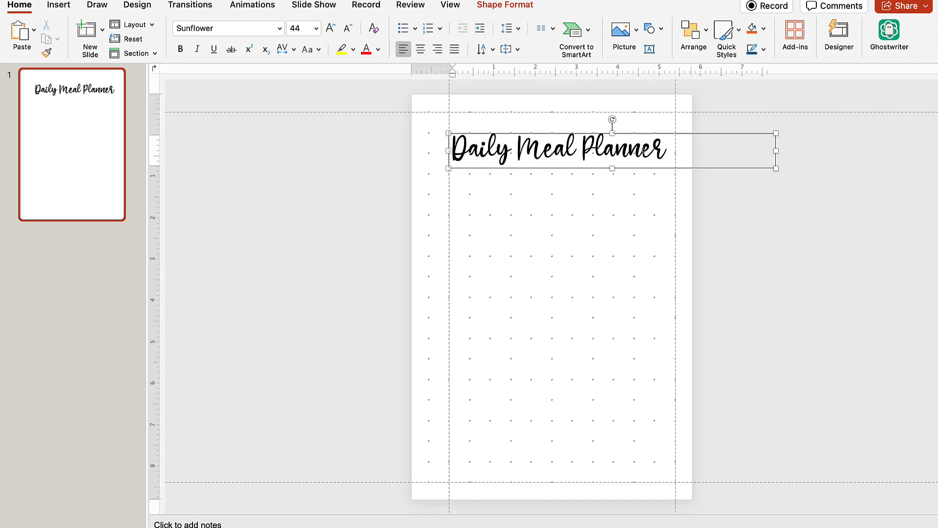
# Try to shrink the title's text box from its upper-left corner, and undo the resize.
pyautogui.press('super+plus')
pyautogui.press('super+plus')
pyautogui.press('super+plus')
pyautogui.press('super+minus')
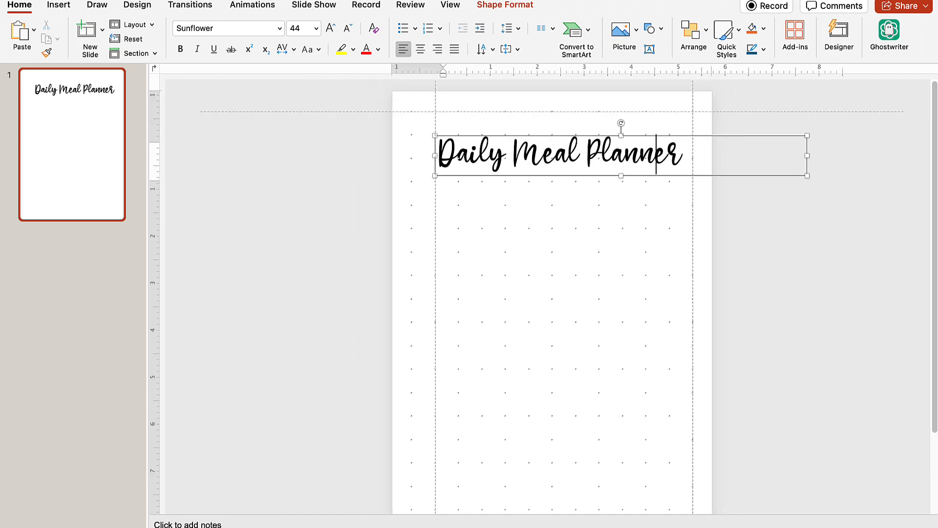
pyautogui.click(602, 229)
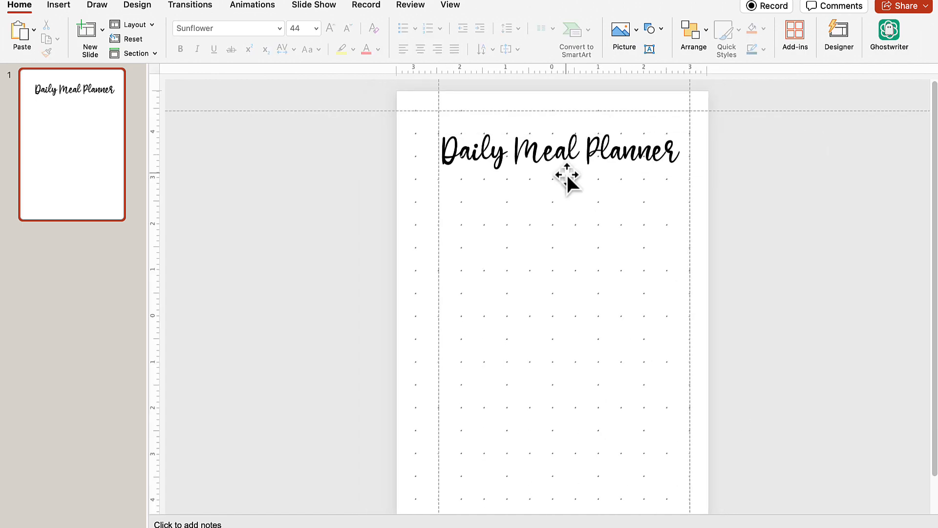
pyautogui.click(567, 173)
pyautogui.moveTo(438, 135); pyautogui.dragTo(581, 147)
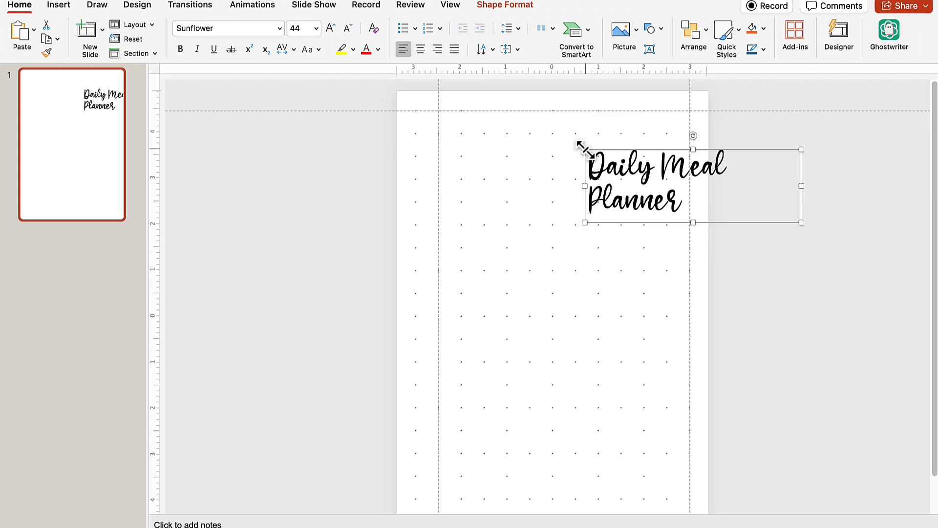
pyautogui.press('super+z')
# Set the whole "Daily Meal Planner" title to font size 36.
pyautogui.click(578, 155)
pyautogui.press('super+a')
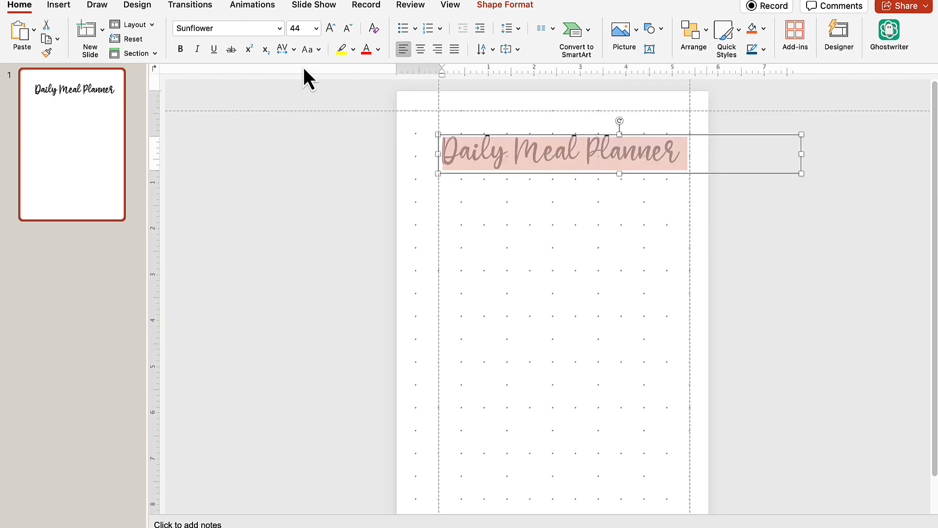
pyautogui.click(317, 28)
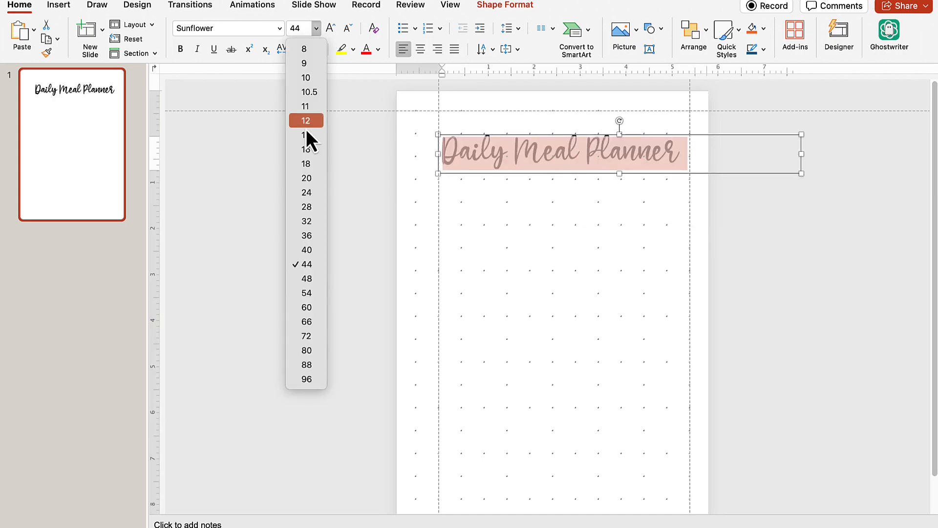
pyautogui.click(310, 239)
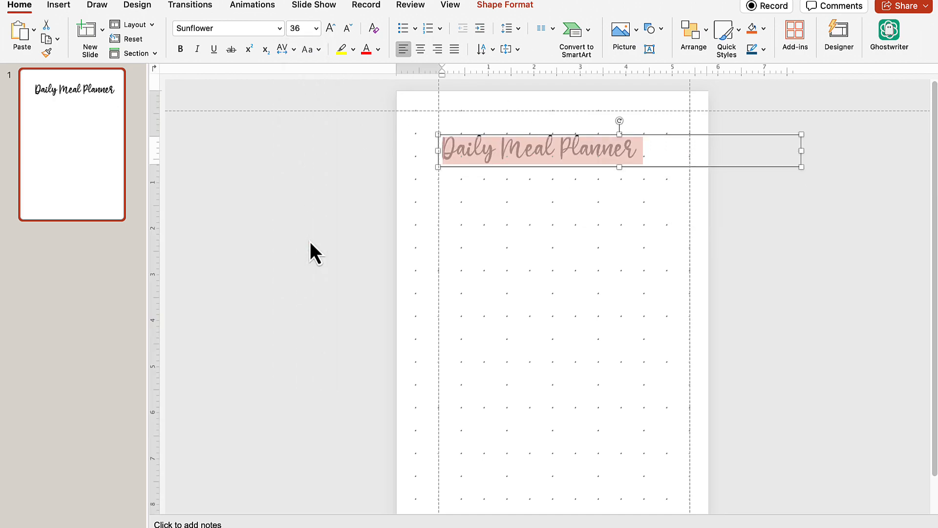
# Set the "Daily Meal Planner" title to font size 30.
pyautogui.doubleClick(306, 29)
pyautogui.write('30')
pyautogui.press('Return')
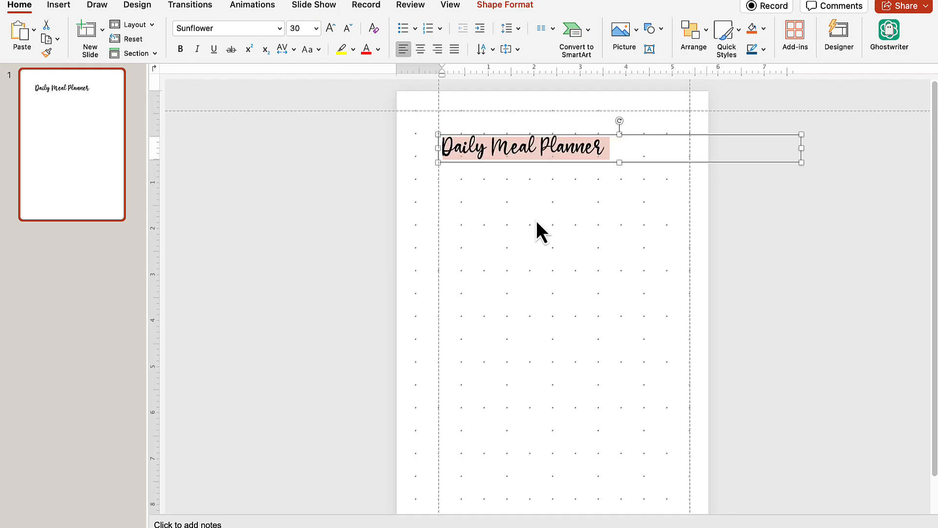
pyautogui.click(602, 255)
pyautogui.click(513, 137)
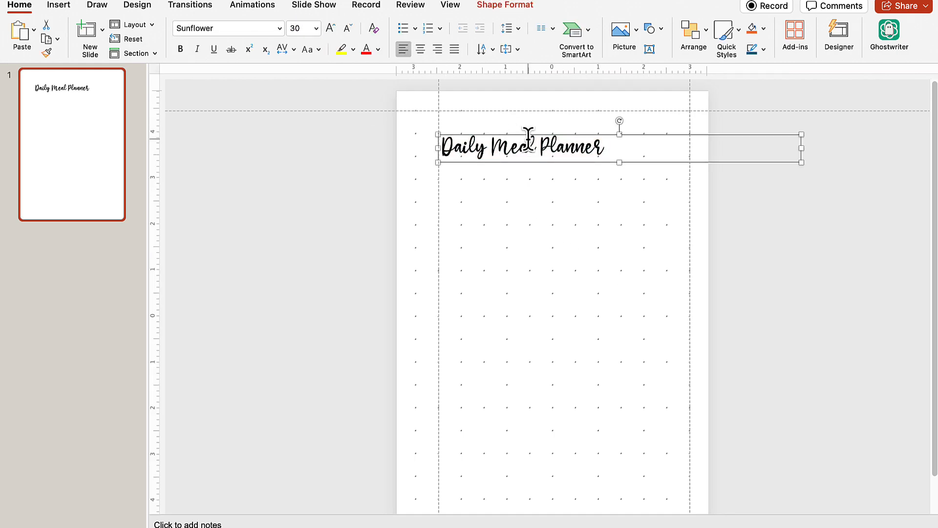
# Lower the top margin guide slightly and move the title's text box up against it.
pyautogui.moveTo(530, 110); pyautogui.dragTo(530, 122)
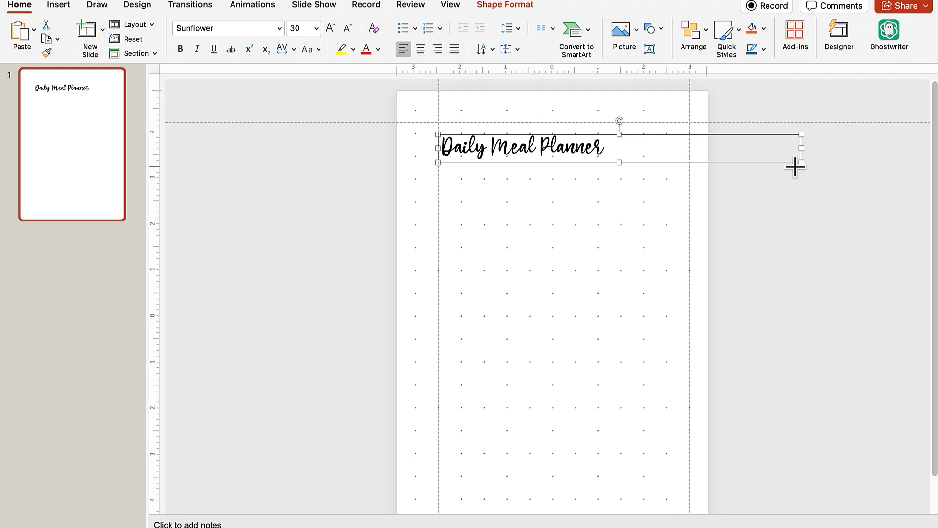
pyautogui.click(672, 248)
pyautogui.click(565, 144)
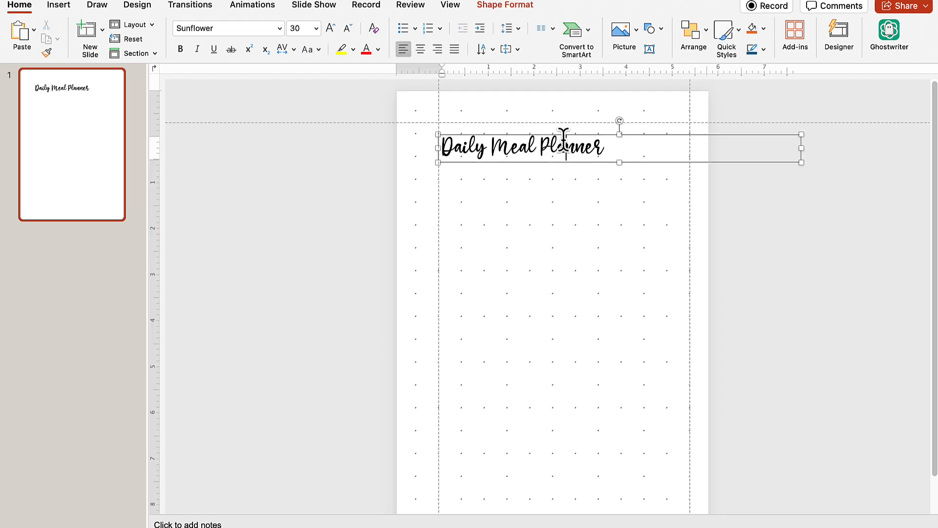
pyautogui.moveTo(561, 133); pyautogui.dragTo(563, 128)
pyautogui.click(718, 163)
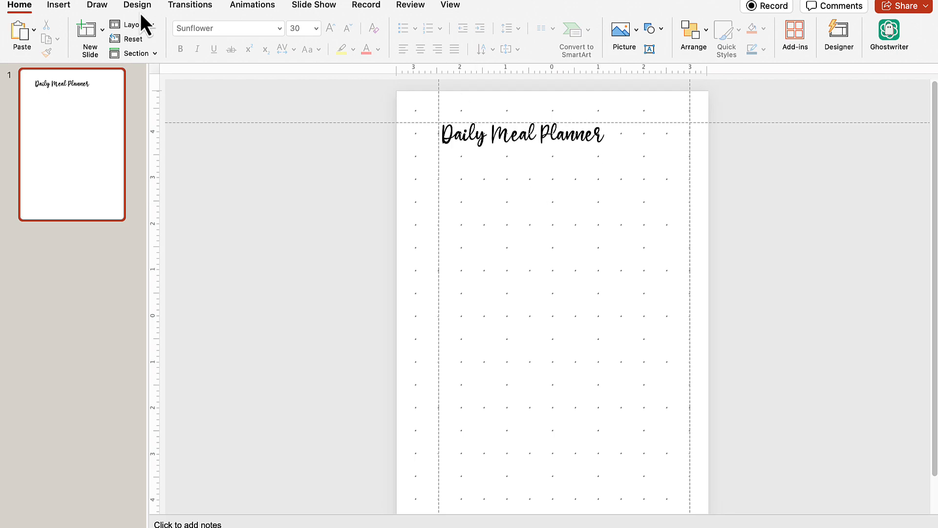
# Paste a copy of the title's text box and place it directly below the title, aligned with the gutter guide.
pyautogui.click(66, 6)
pyautogui.click(585, 128)
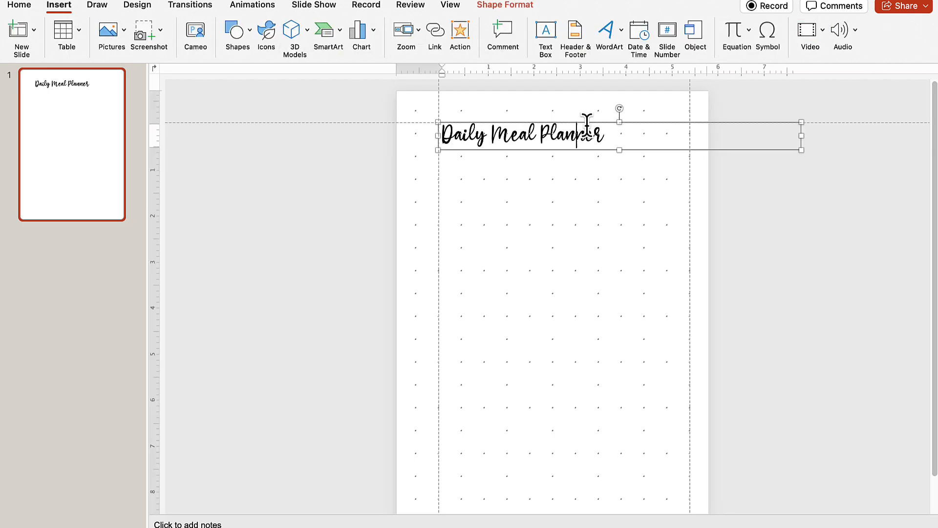
pyautogui.press('super+v')
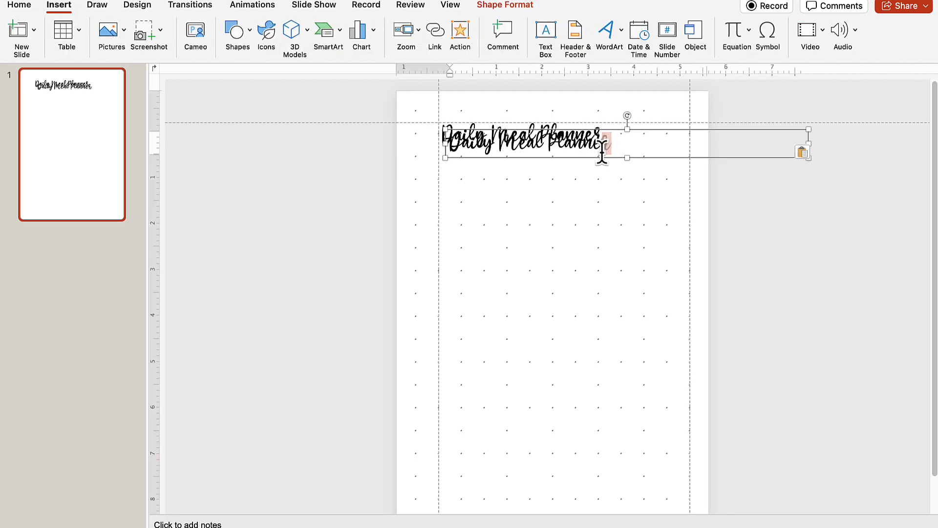
pyautogui.moveTo(611, 132); pyautogui.dragTo(603, 154)
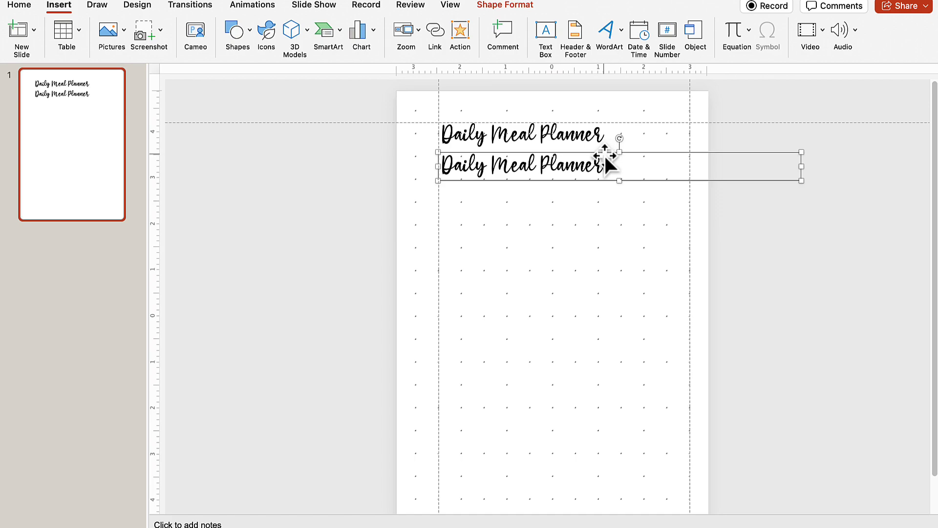
# Replace the text of the copied title box with "Time:".
pyautogui.tripleClick(603, 162)
pyautogui.write('tkm')
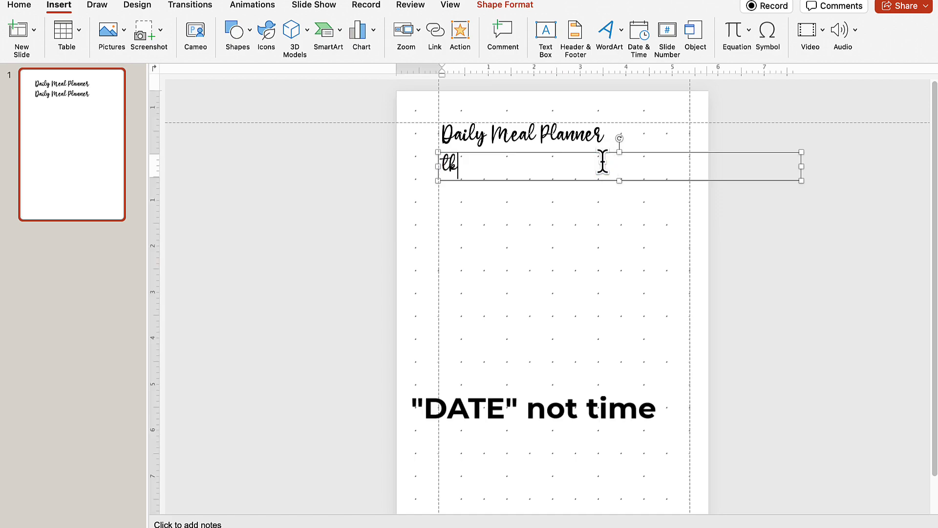
pyautogui.press('BackSpace')
pyautogui.press('BackSpace')
pyautogui.press('BackSpace')
pyautogui.write('Time')
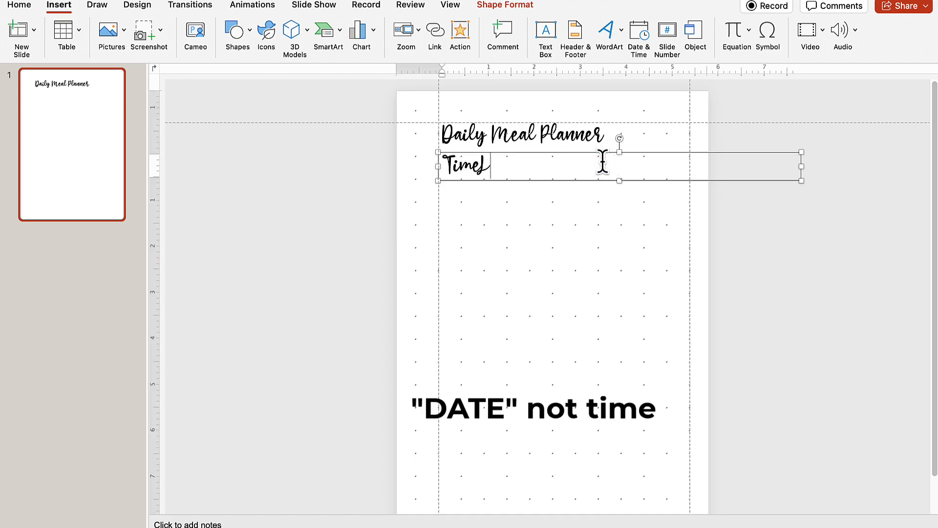
pyautogui.write(':')
pyautogui.click(693, 238)
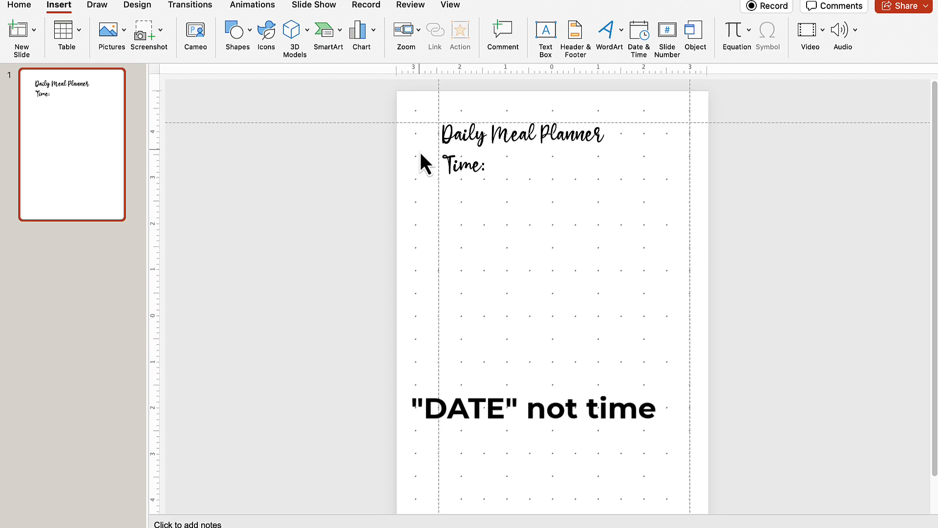
# Find the Carbon font and apply it to the "Time:" label under the title.
pyautogui.click(514, 168)
pyautogui.click(61, 6)
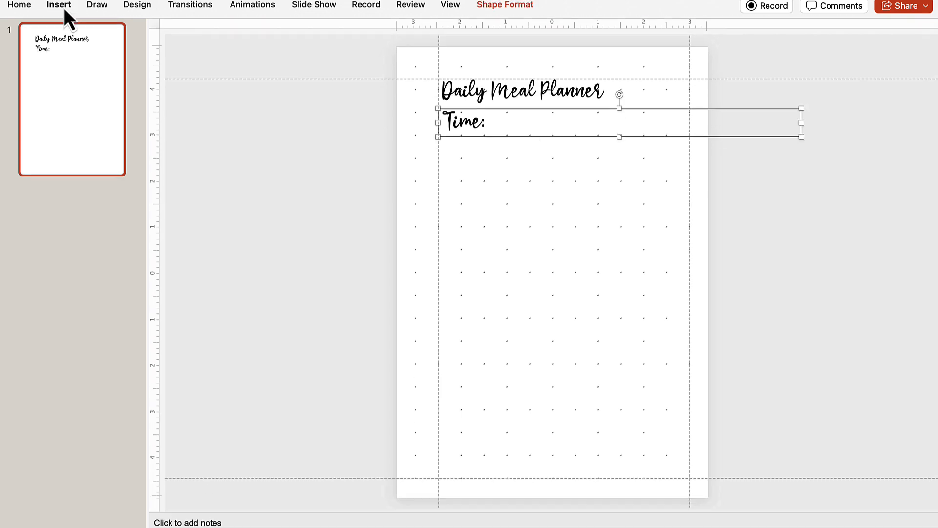
pyautogui.doubleClick(57, 6)
pyautogui.click(20, 5)
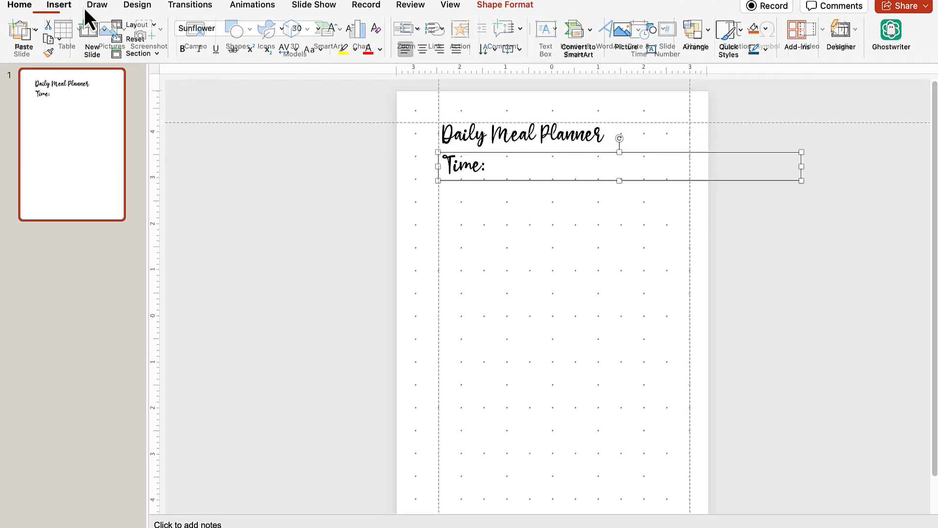
pyautogui.click(254, 29)
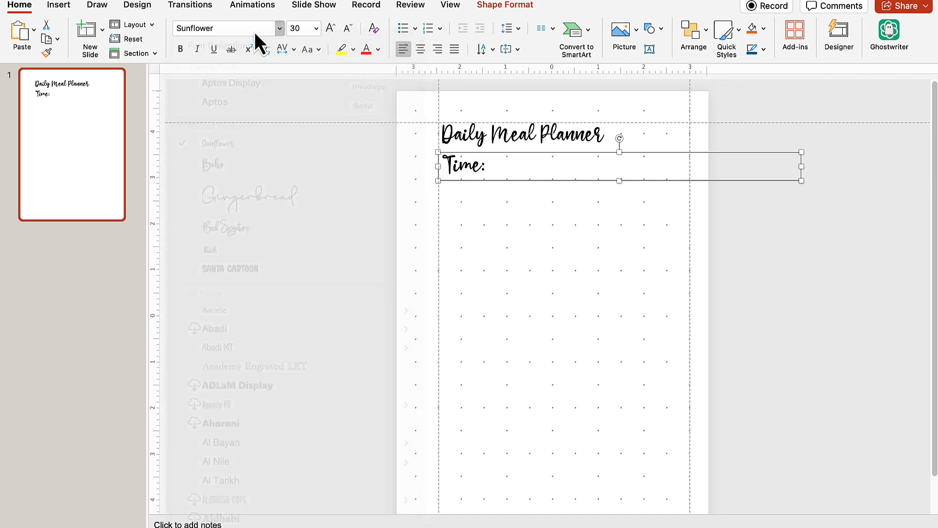
pyautogui.write('Carb')
pyautogui.press('BackSpace')
pyautogui.press('BackSpace')
pyautogui.press('BackSpace')
pyautogui.press('BackSpace')
pyautogui.click(279, 29)
pyautogui.scroll(-10, 338, 231)
pyautogui.click(527, 103)
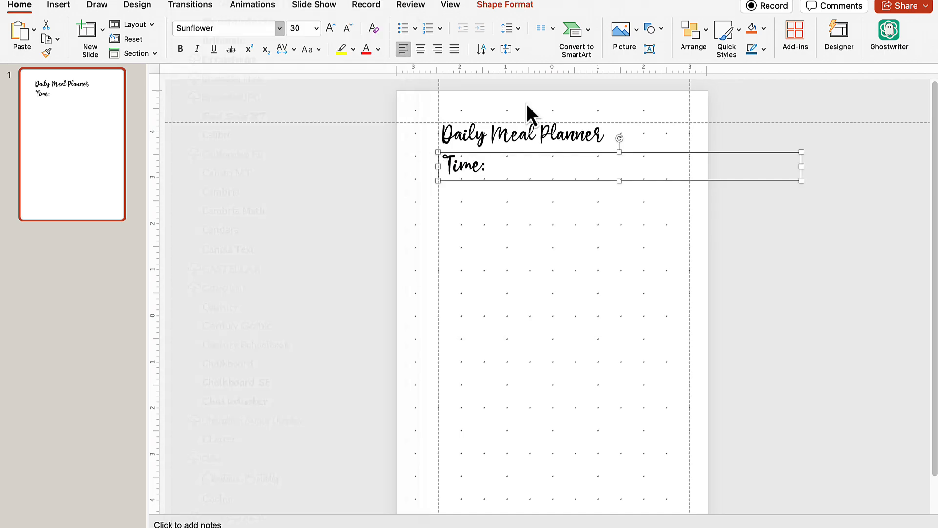
pyautogui.click(635, 270)
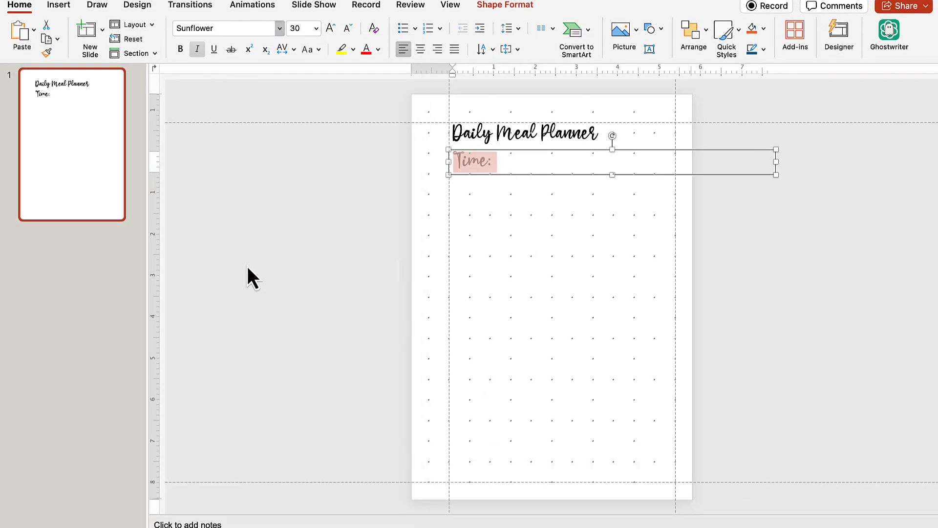
pyautogui.click(271, 22)
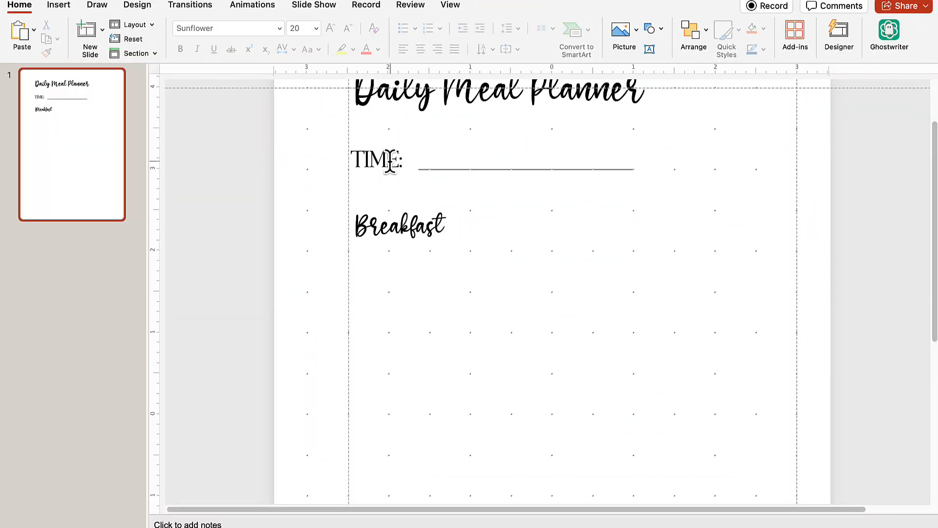
# Duplicate the "TIME:" label and its write-in line, and place both copies under the "Breakfast" heading.
pyautogui.press('super+v')
pyautogui.moveTo(389, 162); pyautogui.dragTo(392, 245)
pyautogui.click(494, 171)
pyautogui.press('super+c')
pyautogui.press('super+v')
pyautogui.moveTo(494, 181); pyautogui.dragTo(495, 263)
pyautogui.tripleClick(369, 255)
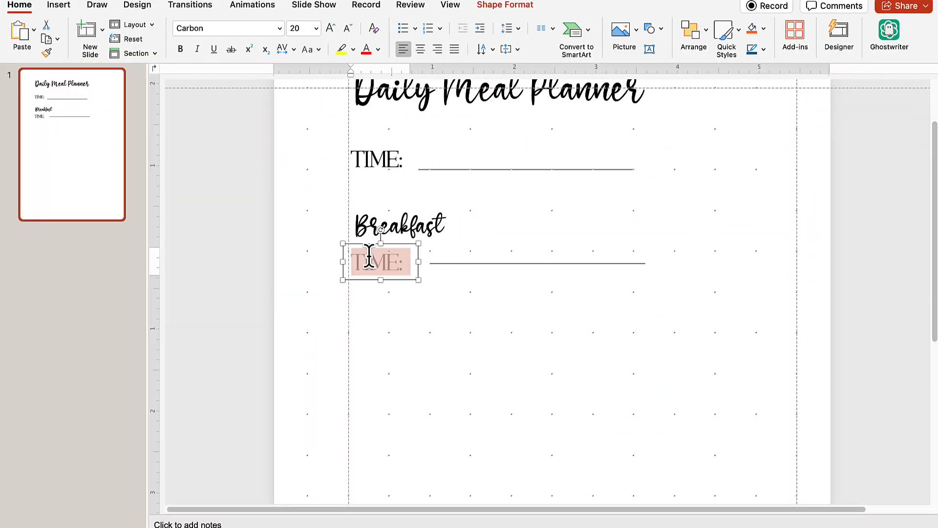
# Change the label directly under the title to read "DATE:".
pyautogui.click(388, 157)
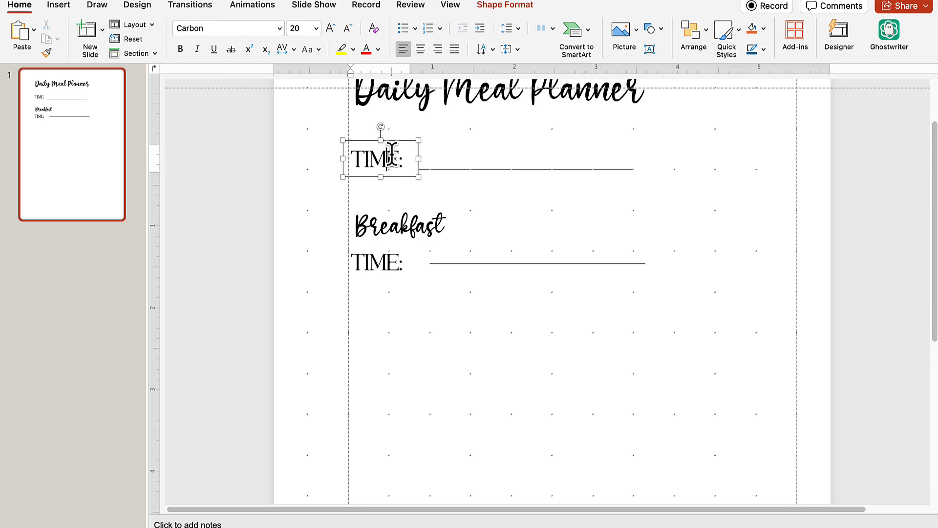
pyautogui.press('Right')
pyautogui.press('BackSpace')
pyautogui.press('BackSpace')
pyautogui.press('BackSpace')
pyautogui.press('BackSpace')
pyautogui.write('DATE')
# Lengthen the write-in line beside "DATE:" and shift it to the right so it clears the label.
pyautogui.moveTo(419, 172); pyautogui.dragTo(430, 171)
pyautogui.click(533, 169)
pyautogui.hotkey('shift', 'Right')
pyautogui.hotkey('shift', 'Right')
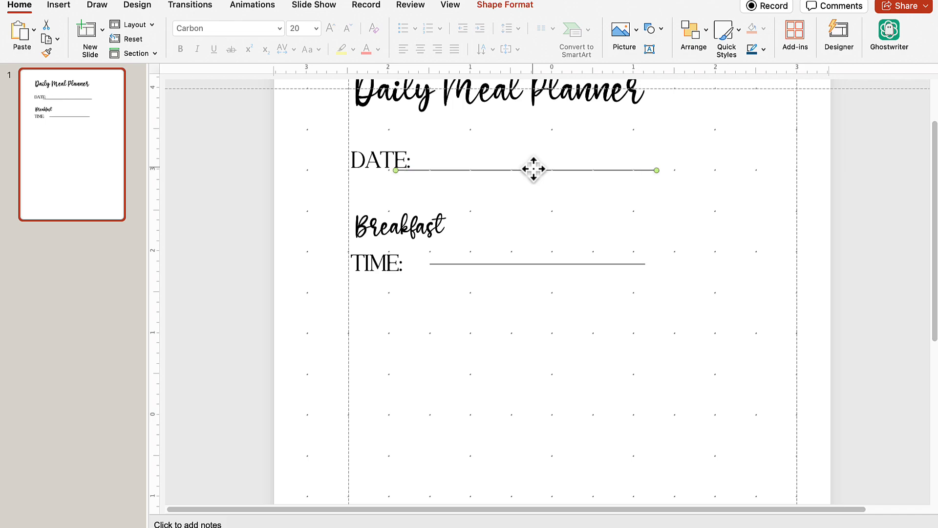
pyautogui.moveTo(533, 169); pyautogui.dragTo(563, 168)
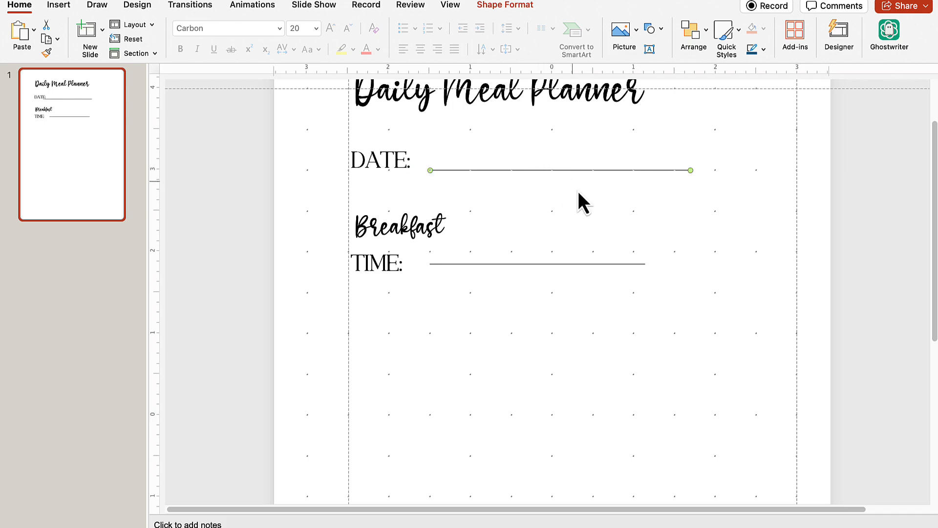
pyautogui.click(590, 219)
# Format the "Time:" label under "Breakfast" in Aptos (Body) at size 14.
pyautogui.click(533, 264)
pyautogui.click(397, 260)
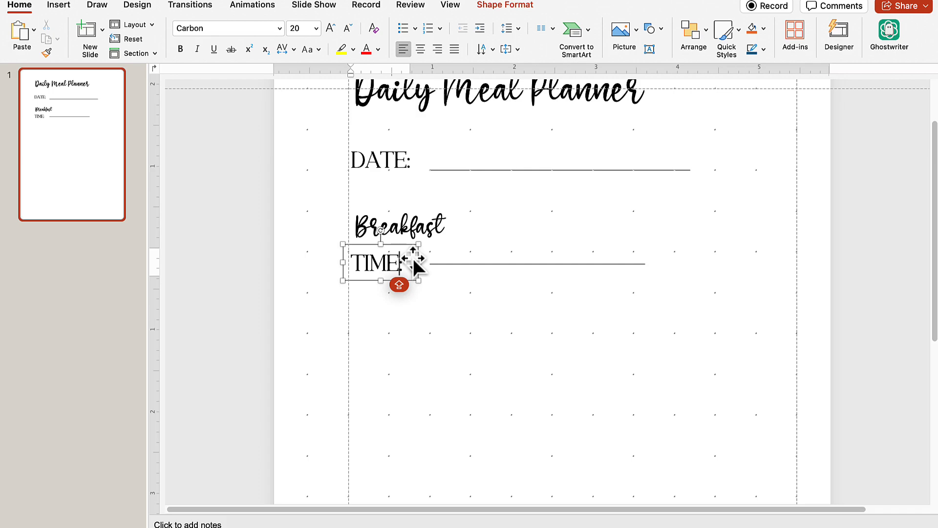
pyautogui.press('super+a')
pyautogui.click(280, 28)
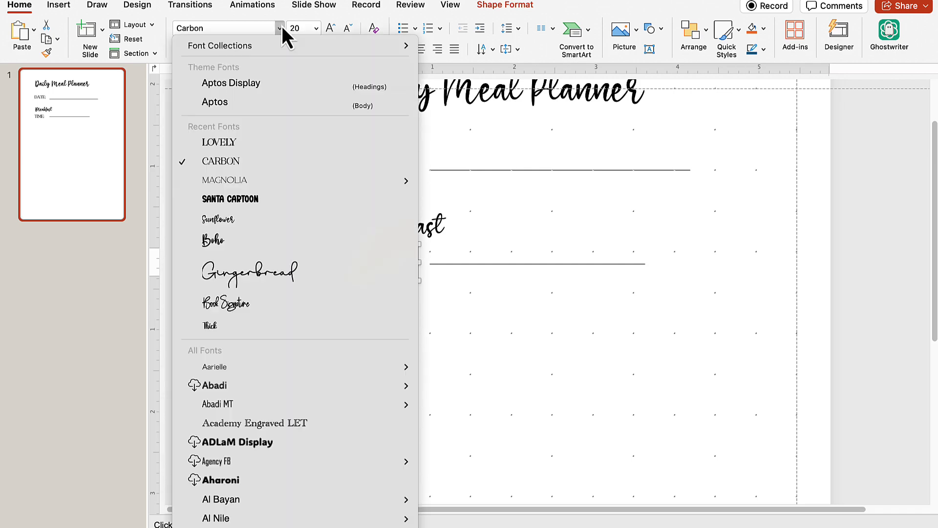
pyautogui.click(222, 101)
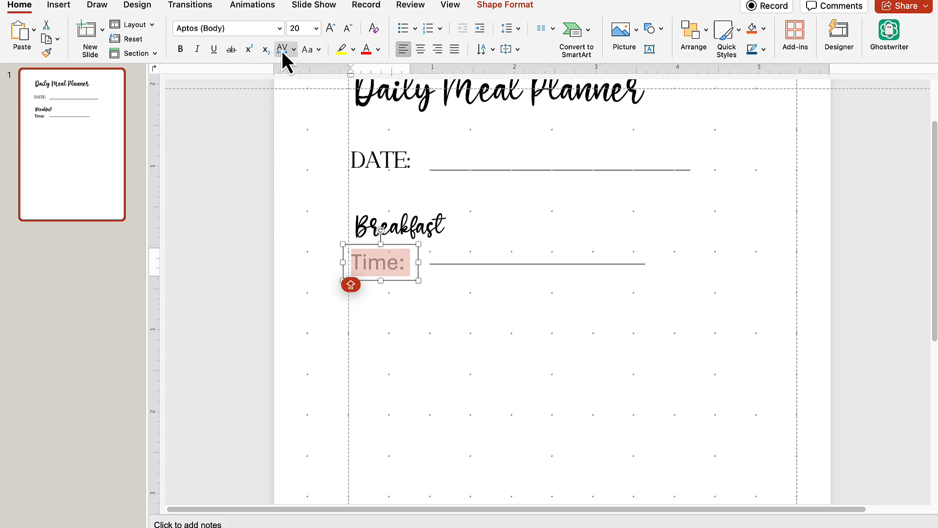
pyautogui.click(317, 28)
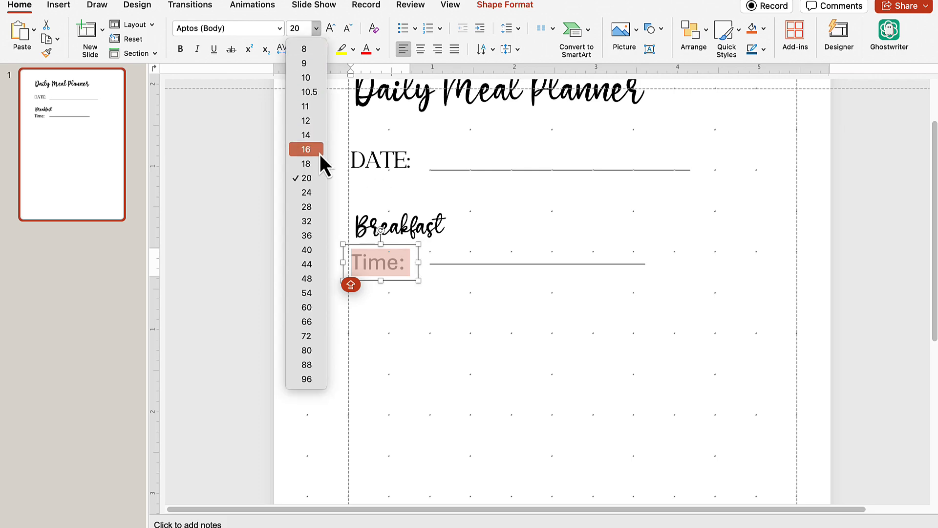
pyautogui.click(312, 133)
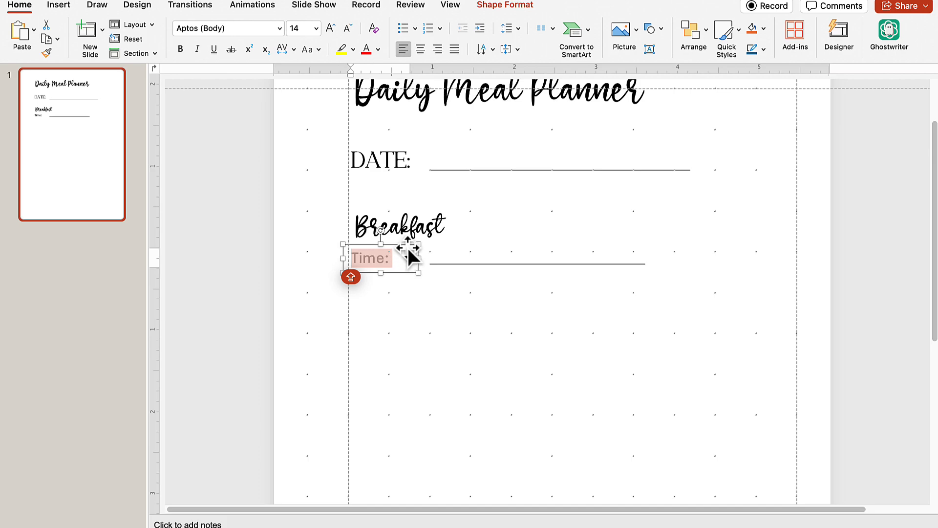
# Nudge the "Time:" label to line up under the "Breakfast" heading, and move its write-in line lower on the page.
pyautogui.moveTo(409, 248); pyautogui.dragTo(410, 251)
pyautogui.rightClick(508, 283)
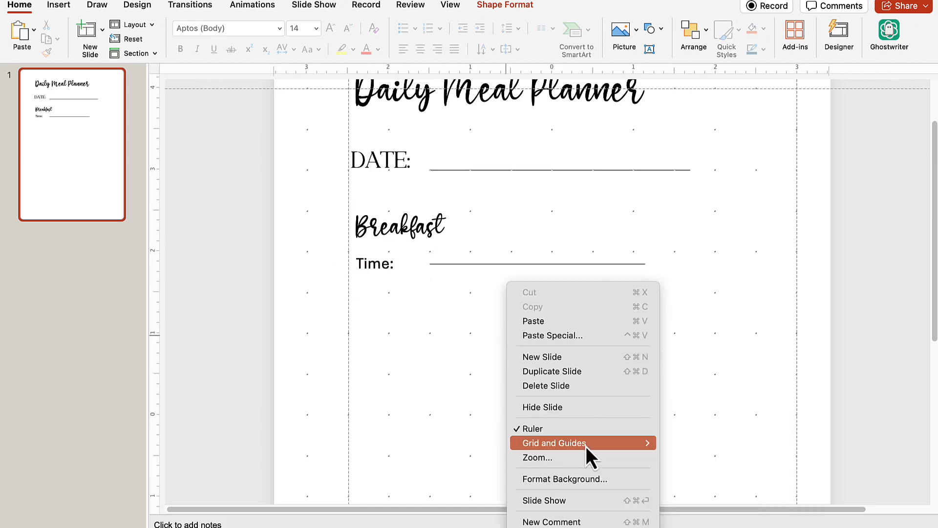
pyautogui.moveTo(586, 446)
pyautogui.click(718, 521)
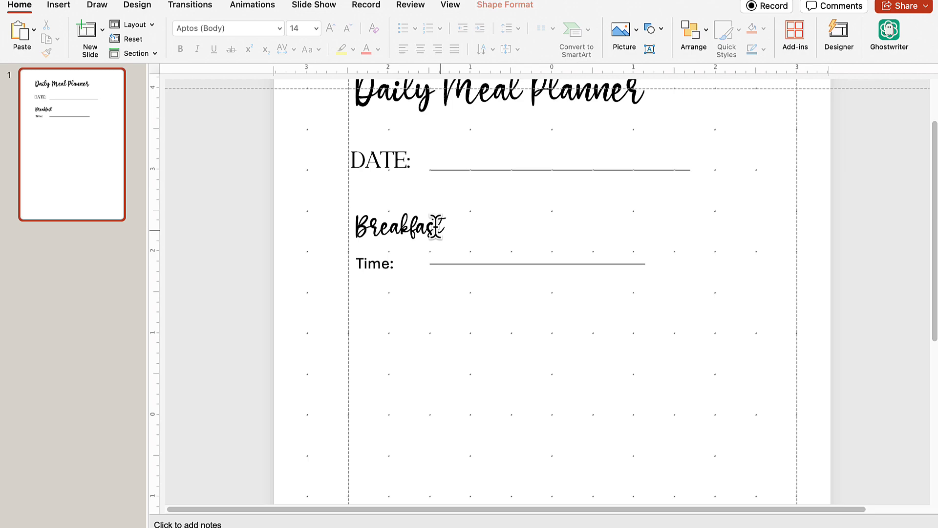
pyautogui.click(413, 259)
pyautogui.moveTo(467, 264); pyautogui.dragTo(467, 292)
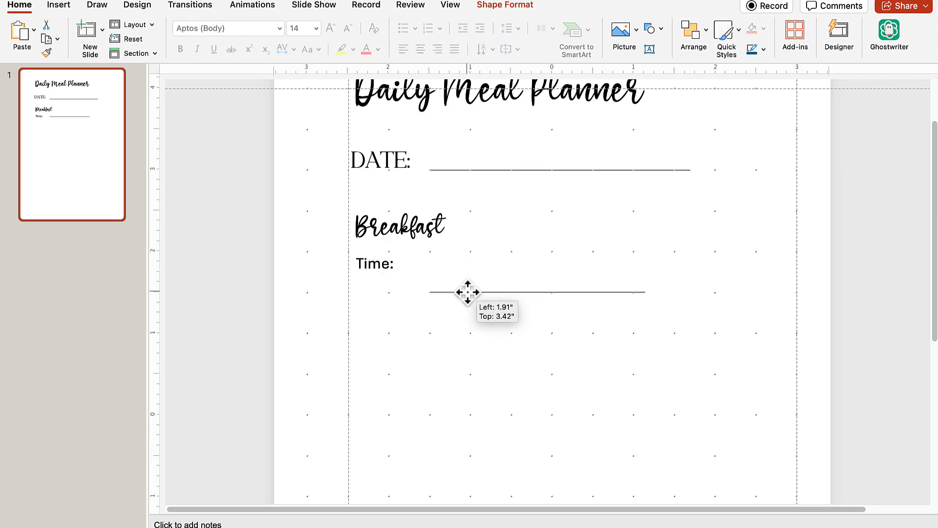
pyautogui.click(372, 273)
# Choose a finer grid spacing for the slide in the grid and guides options.
pyautogui.rightClick(660, 242)
pyautogui.click(630, 370)
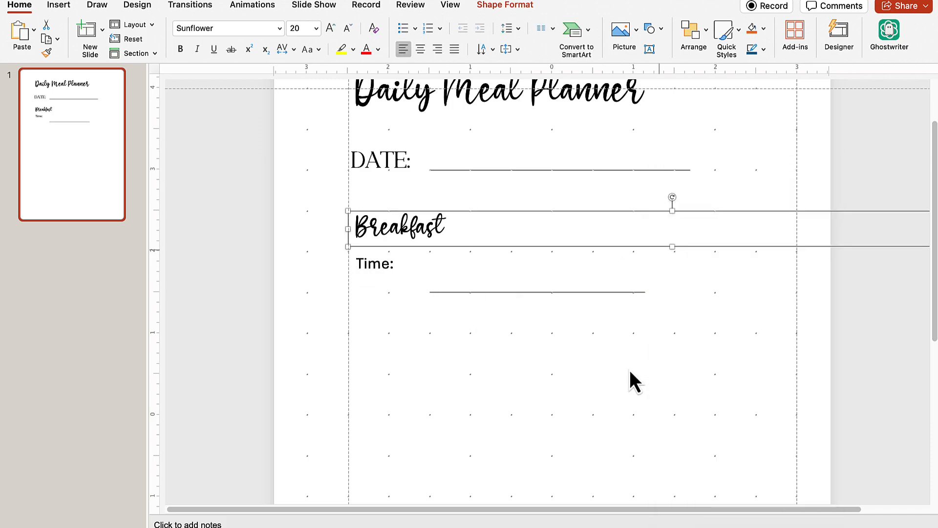
pyautogui.rightClick(629, 370)
pyautogui.moveTo(743, 446)
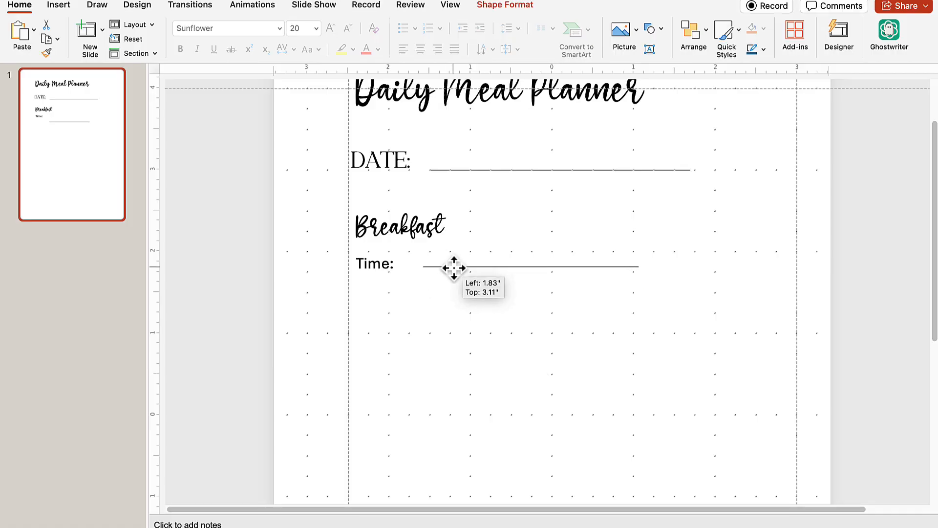
# Move the write-in line up beside "Time:", and nudge the "Breakfast" heading and "Time:" label slightly down.
pyautogui.moveTo(429, 268); pyautogui.dragTo(457, 272)
pyautogui.click(387, 250)
pyautogui.moveTo(410, 214); pyautogui.dragTo(411, 222)
pyautogui.click(379, 264)
pyautogui.moveTo(397, 250)
pyautogui.mouseDown()
pyautogui.moveTo(412, 251)
pyautogui.moveTo(393, 256)
pyautogui.mouseUp()
pyautogui.click(426, 236)
pyautogui.click(390, 267)
pyautogui.moveTo(503, 272); pyautogui.dragTo(463, 273)
pyautogui.moveTo(547, 273); pyautogui.dragTo(551, 273)
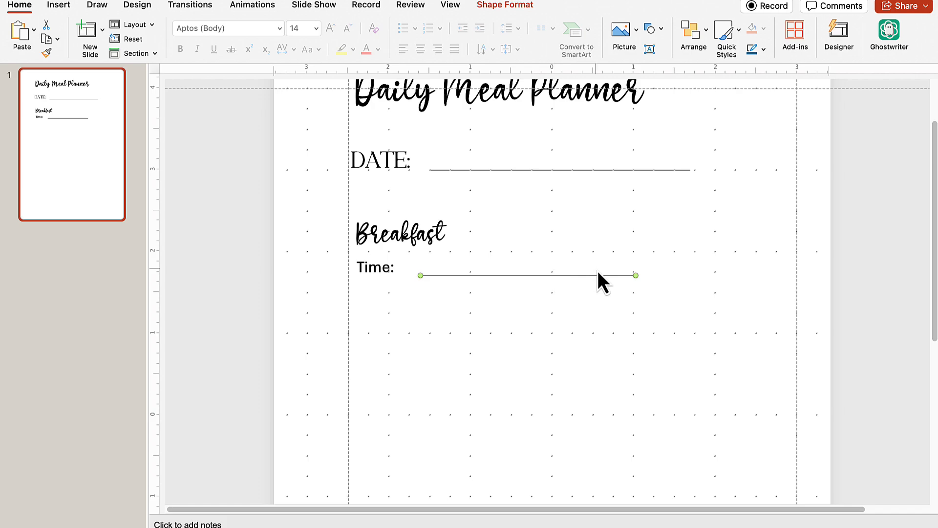
# Adjust the grid and guides options, and fine-position and shorten the write-in line beside "Time:".
pyautogui.moveTo(636, 275); pyautogui.dragTo(636, 276)
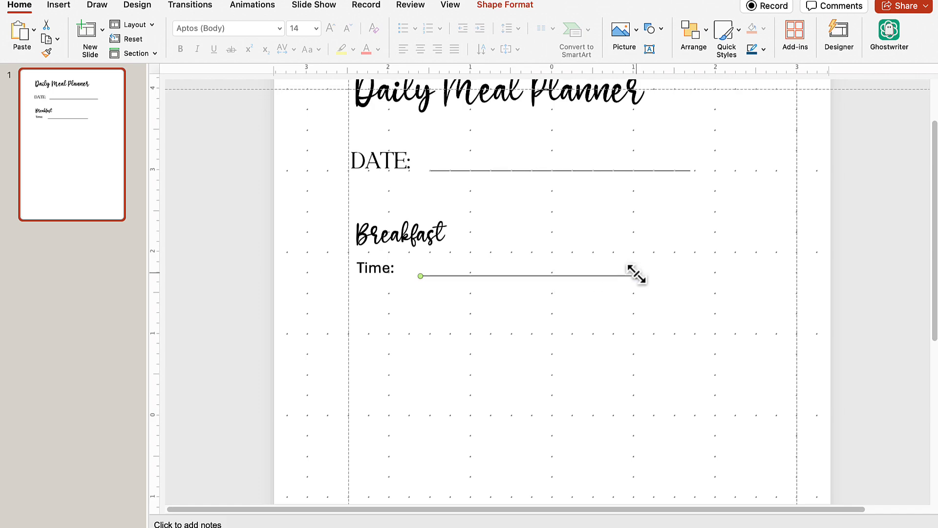
pyautogui.rightClick(696, 324)
pyautogui.moveTo(756, 446)
pyautogui.click(581, 521)
pyautogui.rightClick(636, 325)
pyautogui.moveTo(705, 447)
pyautogui.click(522, 522)
pyautogui.moveTo(495, 275); pyautogui.dragTo(494, 272)
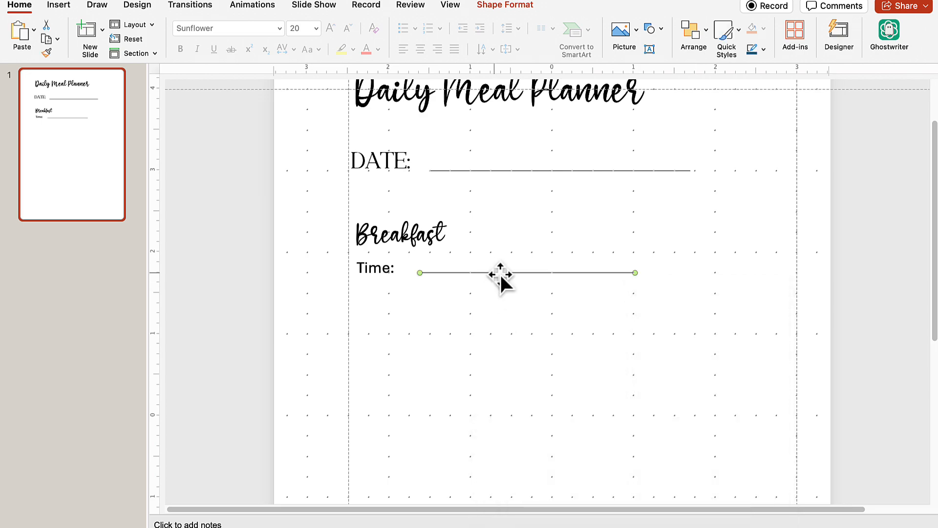
pyautogui.moveTo(635, 273); pyautogui.dragTo(586, 273)
# Duplicate the "Time:" label together with its write-in line and place the copies directly below.
pyautogui.click(527, 326)
pyautogui.moveTo(616, 308); pyautogui.dragTo(342, 257)
pyautogui.press('super+c')
pyautogui.press('super+v')
pyautogui.moveTo(485, 286); pyautogui.dragTo(462, 300)
pyautogui.rightClick(685, 281)
pyautogui.scroll(-1, 390, 332)
# Replace the copied label's text with "Meal Description" and widen its text box, moving the copied line out of the way.
pyautogui.moveTo(356, 291); pyautogui.dragTo(397, 292)
pyautogui.write('Meal Description')
pyautogui.moveTo(537, 294); pyautogui.dragTo(688, 293)
pyautogui.click(397, 312)
pyautogui.moveTo(426, 308); pyautogui.dragTo(489, 308)
# Try the copied line stretched out beneath "Meal Description", and delete it.
pyautogui.moveTo(709, 294)
pyautogui.mouseDown()
pyautogui.moveTo(619, 294)
pyautogui.moveTo(514, 326)
pyautogui.mouseUp()
pyautogui.moveTo(522, 326); pyautogui.dragTo(757, 327)
pyautogui.scroll(-2, 655, 247)
pyautogui.press('Delete')
# Draw a wide rectangle beneath "Meal Description", reaching the right margin guide, with no fill and a thin solid outline.
pyautogui.click(58, 4)
pyautogui.click(238, 35)
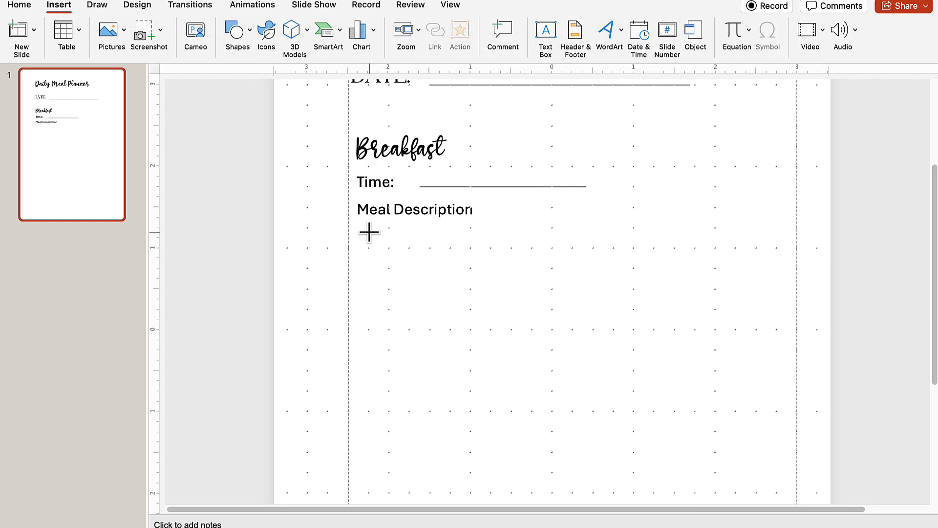
pyautogui.moveTo(359, 224); pyautogui.dragTo(795, 371)
pyautogui.click(875, 36)
pyautogui.click(760, 170)
pyautogui.click(913, 370)
pyautogui.click(684, 244)
pyautogui.scroll(-3, 673, 227)
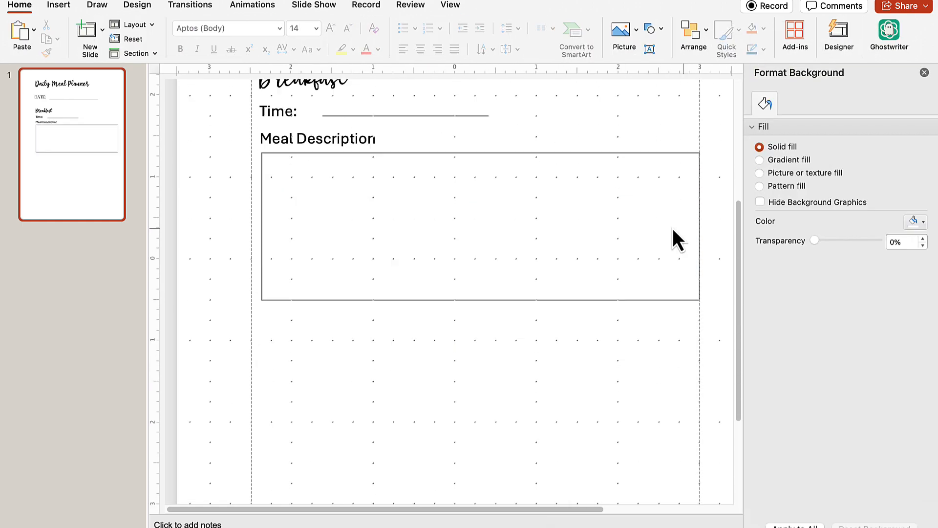
# Duplicate the "Meal Description" label together with its box and place the copies directly below the original box.
pyautogui.click(302, 131)
pyautogui.click(352, 145)
pyautogui.keyDown('shift'); pyautogui.click(375, 130); pyautogui.keyUp('shift')
pyautogui.press('super+d')
pyautogui.moveTo(417, 161); pyautogui.dragTo(401, 268)
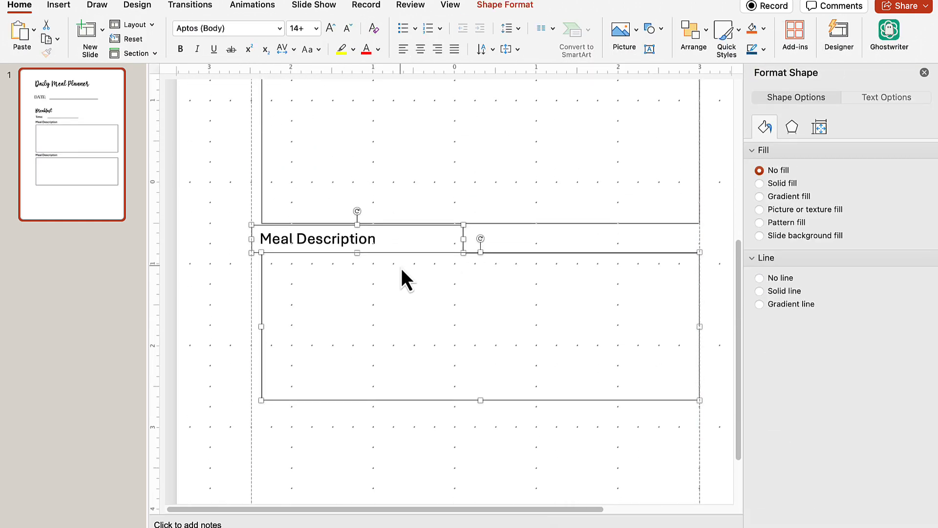
# Replace the copied label's text with "Ingredients" and narrow the box beneath it to about half the page width.
pyautogui.scroll(-2, 401, 267)
pyautogui.tripleClick(361, 165)
pyautogui.write('ingredients')
pyautogui.click(403, 338)
pyautogui.moveTo(700, 253); pyautogui.dragTo(460, 247)
# Narrow the "Meal Description" box to about half the page width, and place a copy of it and its label alongside.
pyautogui.scroll(4, 460, 247)
pyautogui.moveTo(700, 279); pyautogui.dragTo(455, 279)
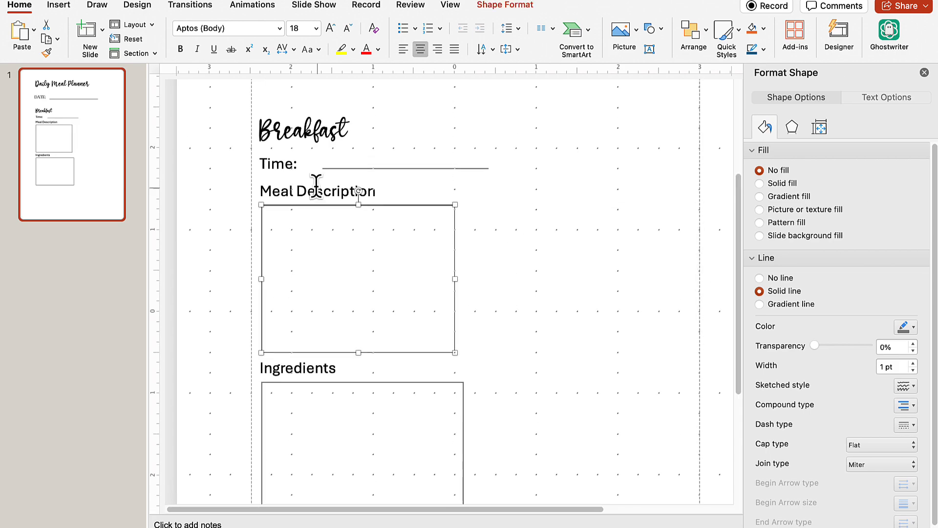
pyautogui.keyDown('shift'); pyautogui.click(315, 188); pyautogui.keyUp('shift')
pyautogui.press('super+d')
pyautogui.moveTo(393, 223); pyautogui.dragTo(622, 208)
# Replace the copied label's text beside "Meal Description" with "Ingredients", and widen the "Meal Description" box slightly.
pyautogui.tripleClick(601, 192)
pyautogui.write('Ingredients')
pyautogui.moveTo(455, 279); pyautogui.dragTo(497, 279)
pyautogui.click(506, 247)
# Delete the extra "Ingredients" label and box below the two side-by-side boxes.
pyautogui.click(651, 376)
pyautogui.scroll(-2, 651, 343)
pyautogui.scroll(-2, 652, 345)
pyautogui.keyDown('shift'); pyautogui.click(270, 383); pyautogui.keyUp('shift')
pyautogui.press('Delete')
# Duplicate the "Time:" label with its write-in line and place the copies below the two boxes.
pyautogui.scroll(5, 575, 293)
pyautogui.click(277, 236)
pyautogui.keyDown('shift'); pyautogui.click(386, 243); pyautogui.keyUp('shift')
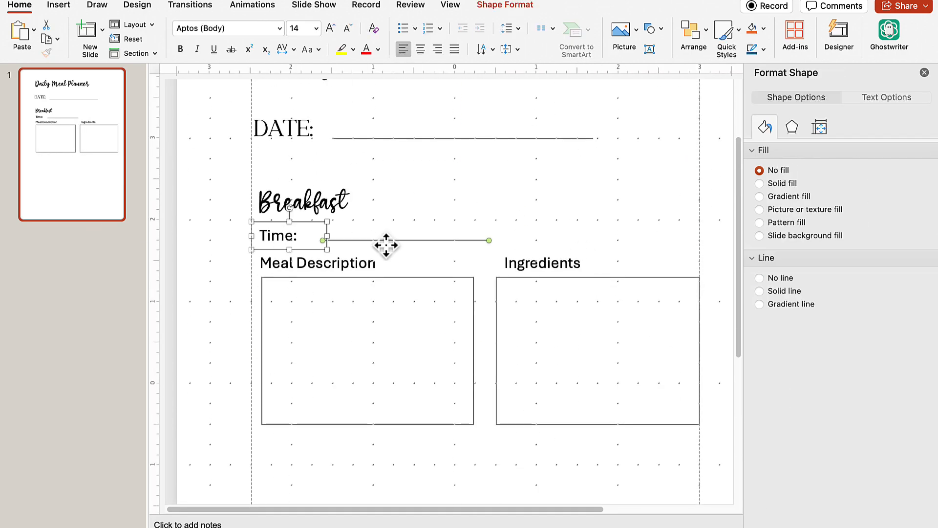
pyautogui.press('super+d')
pyautogui.moveTo(350, 300); pyautogui.dragTo(348, 497)
pyautogui.scroll(-5, 347, 488)
# Change the copied label's text to "Calories:" and position the label and its write-in line under the "Meal Description" box.
pyautogui.moveTo(277, 274); pyautogui.dragTo(270, 265)
pyautogui.moveTo(392, 290); pyautogui.dragTo(414, 287)
pyautogui.tripleClick(280, 281)
pyautogui.write('Calories:')
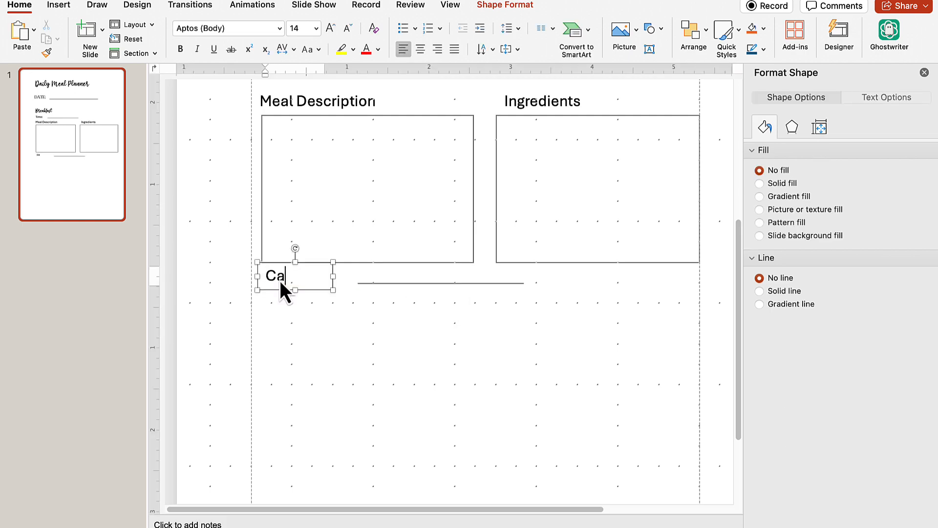
pyautogui.click(340, 300)
pyautogui.moveTo(293, 276); pyautogui.dragTo(288, 284)
pyautogui.moveTo(415, 284); pyautogui.dragTo(397, 289)
# Move the "Breakfast" heading, the "Time:" row and the labelled boxes slightly upward to tighten the spacing.
pyautogui.scroll(5, 398, 284)
pyautogui.moveTo(329, 176); pyautogui.dragTo(329, 167)
pyautogui.click(277, 225)
pyautogui.moveTo(395, 228); pyautogui.dragTo(394, 222)
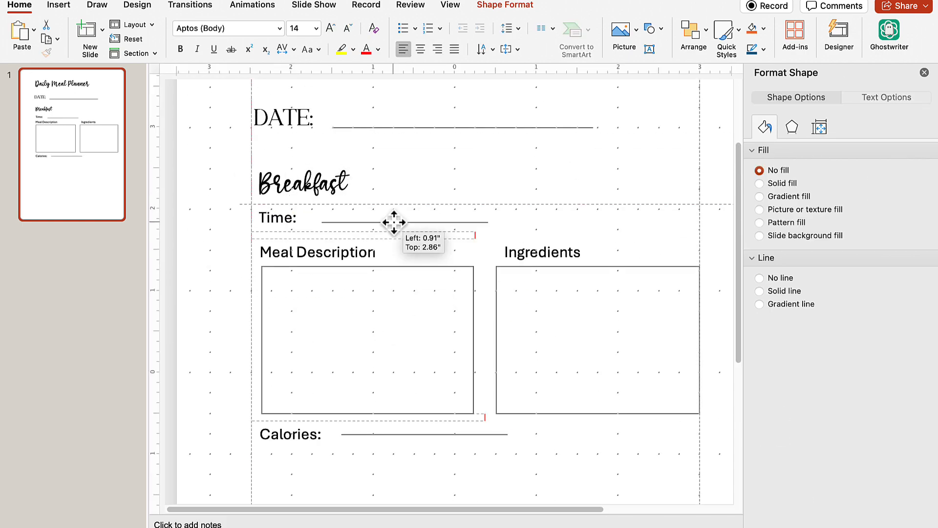
pyautogui.click(317, 252)
pyautogui.keyDown('shift'); pyautogui.click(542, 252); pyautogui.keyUp('shift')
pyautogui.keyDown('shift'); pyautogui.click(474, 279); pyautogui.keyUp('shift')
pyautogui.moveTo(474, 278); pyautogui.dragTo(473, 267)
# Reposition the "Calories:" label and its write-in line beneath the boxes.
pyautogui.scroll(-5, 476, 274)
pyautogui.moveTo(236, 162); pyautogui.dragTo(505, 199)
pyautogui.moveTo(466, 172); pyautogui.dragTo(464, 177)
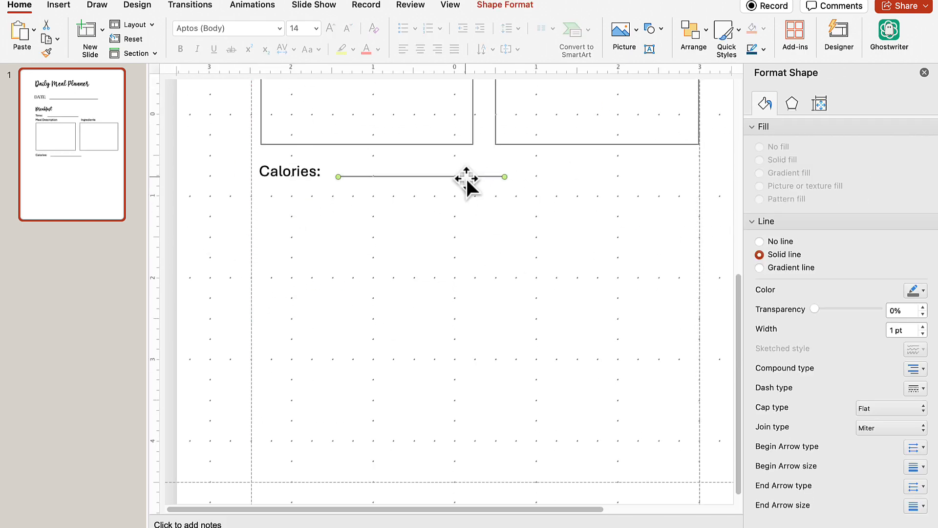
# Duplicate the "Calories:" label, place the copy directly below it, and change its text to "Water Intake:".
pyautogui.click(298, 171)
pyautogui.press('super+d')
pyautogui.moveTo(332, 174); pyautogui.dragTo(317, 194)
pyautogui.tripleClick(318, 204)
pyautogui.write('Water Intake:')
pyautogui.click(349, 244)
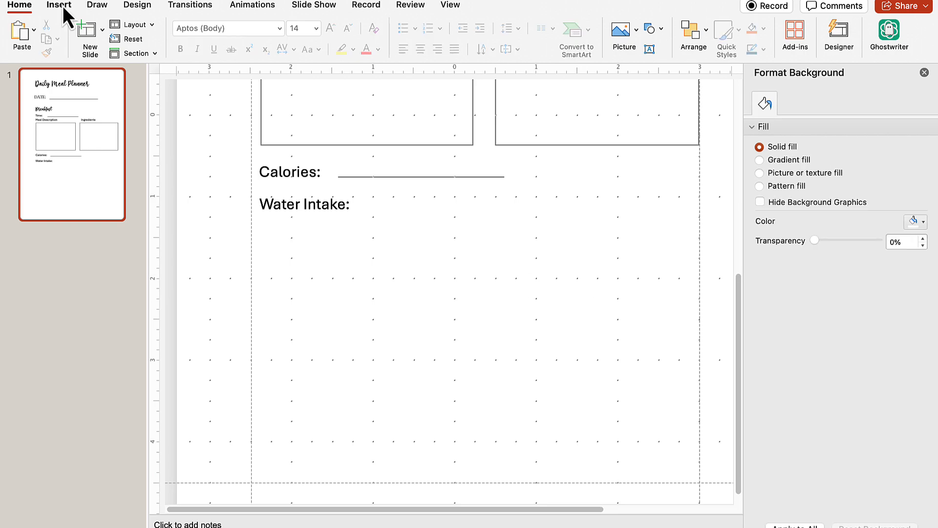
# Close the Format Background pane to give the page more room.
pyautogui.click(62, 6)
pyautogui.scroll(10, 605, 318)
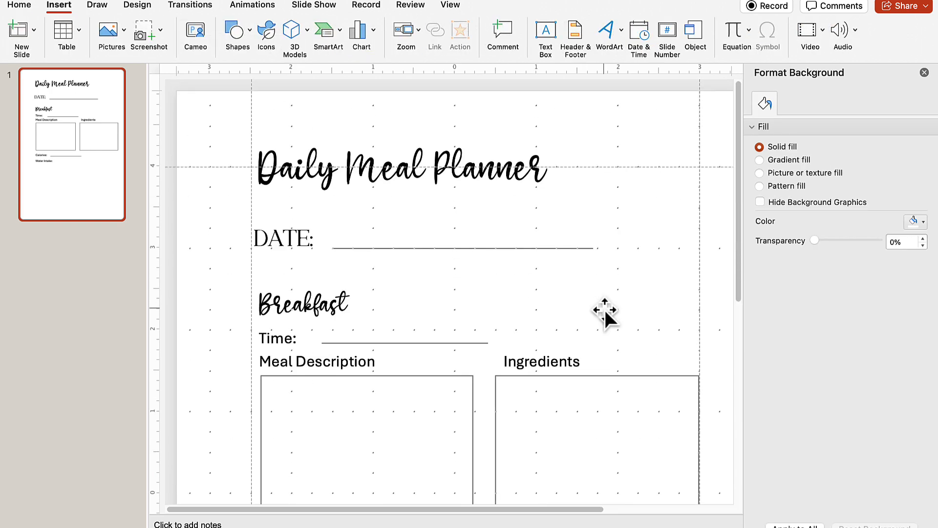
pyautogui.click(924, 72)
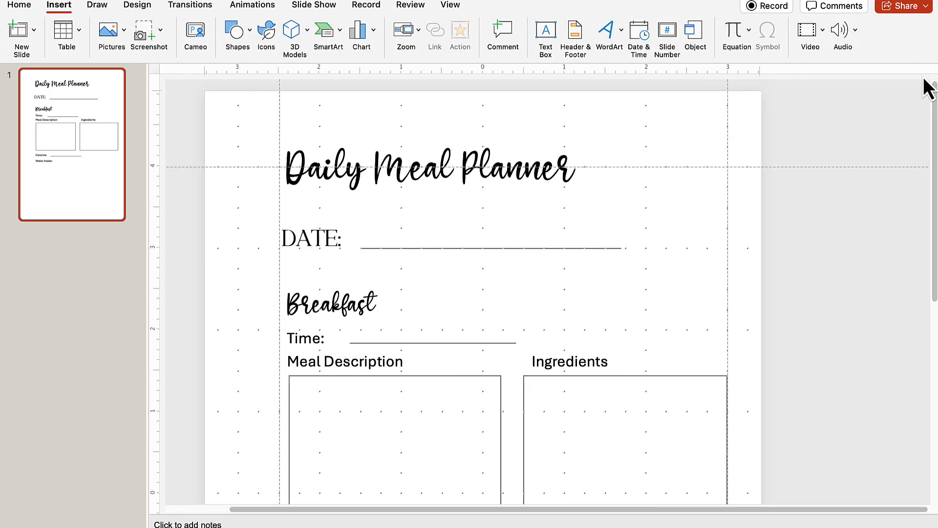
pyautogui.scroll(-5, 705, 271)
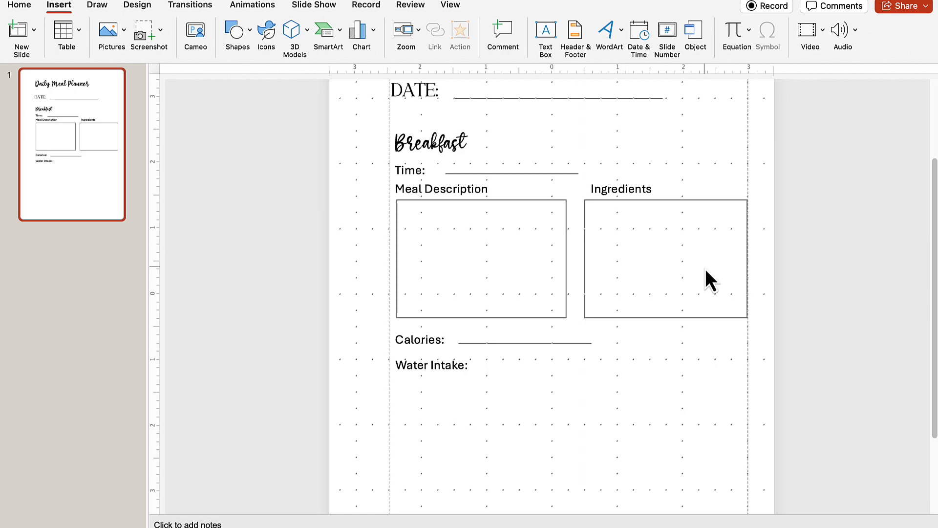
# Hide the gridlines and guides, review the whole page layout, and turn both back on.
pyautogui.rightClick(614, 451)
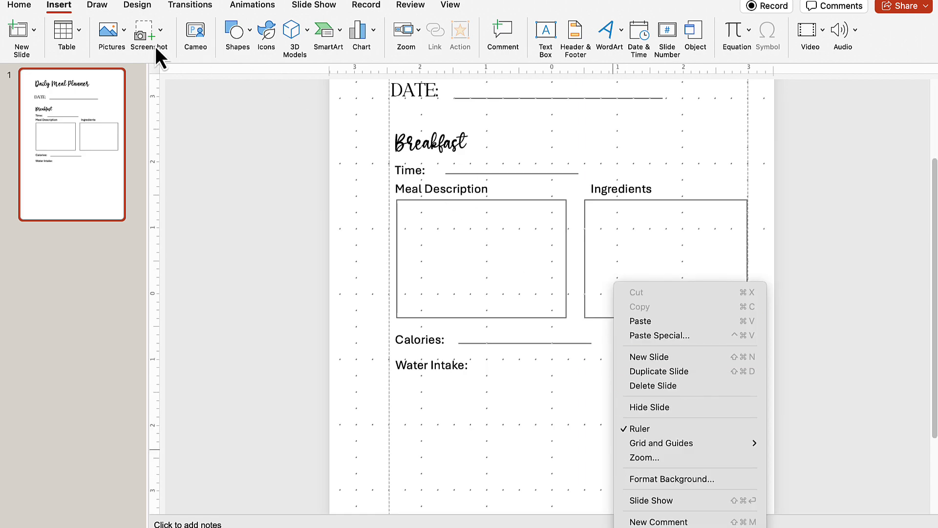
pyautogui.click(418, 9)
pyautogui.click(418, 7)
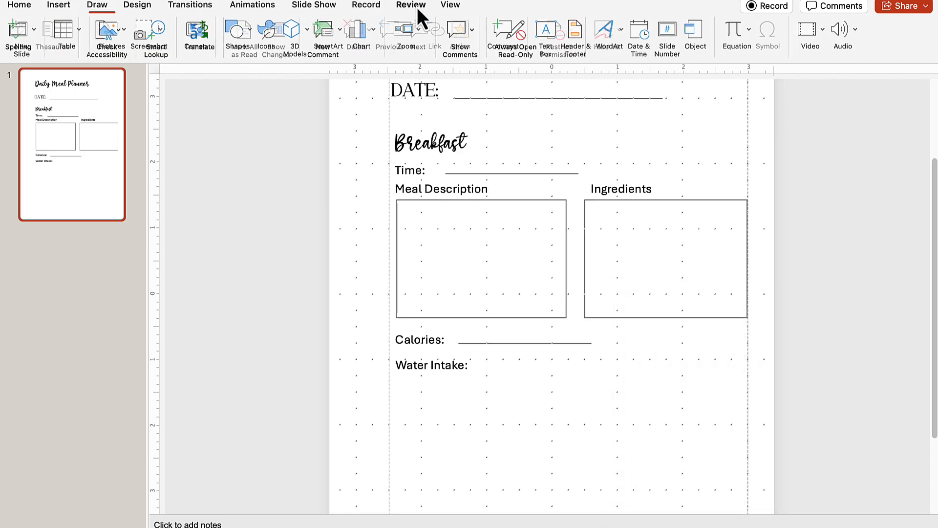
pyautogui.click(453, 5)
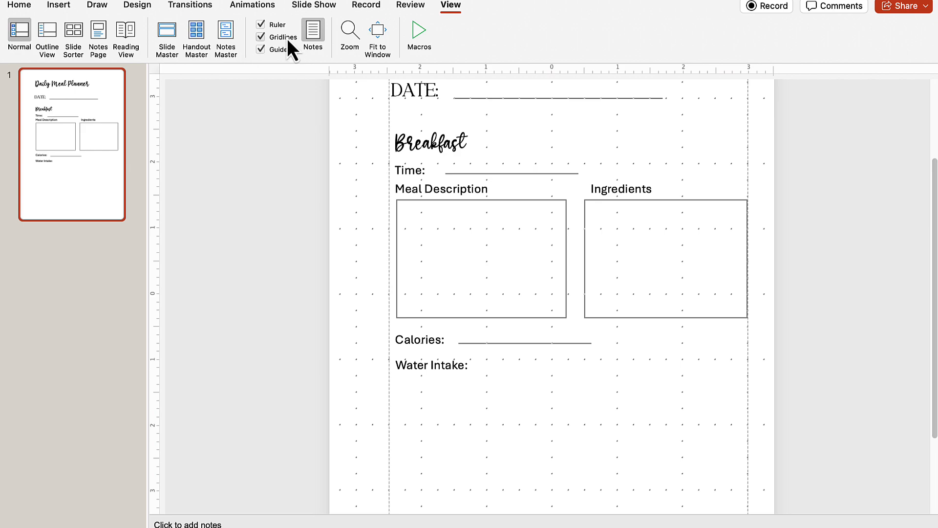
pyautogui.click(261, 50)
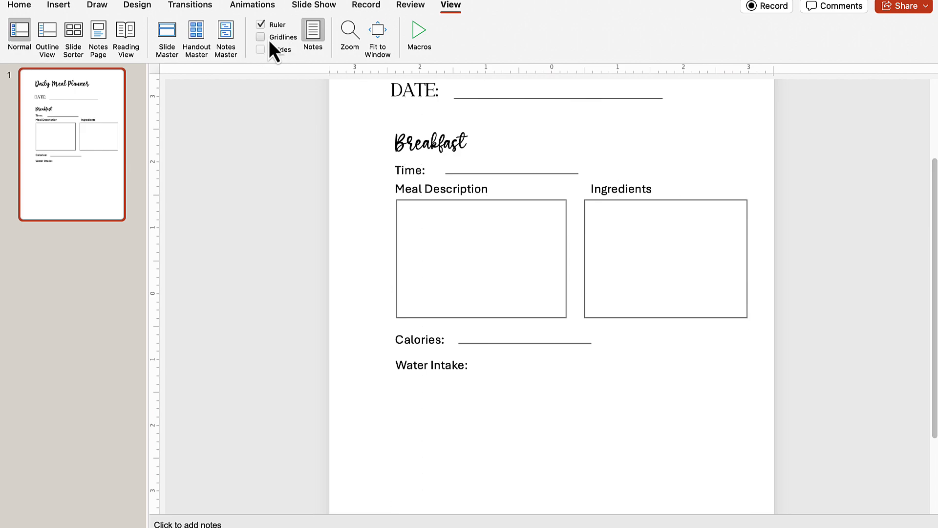
pyautogui.scroll(4, 825, 239)
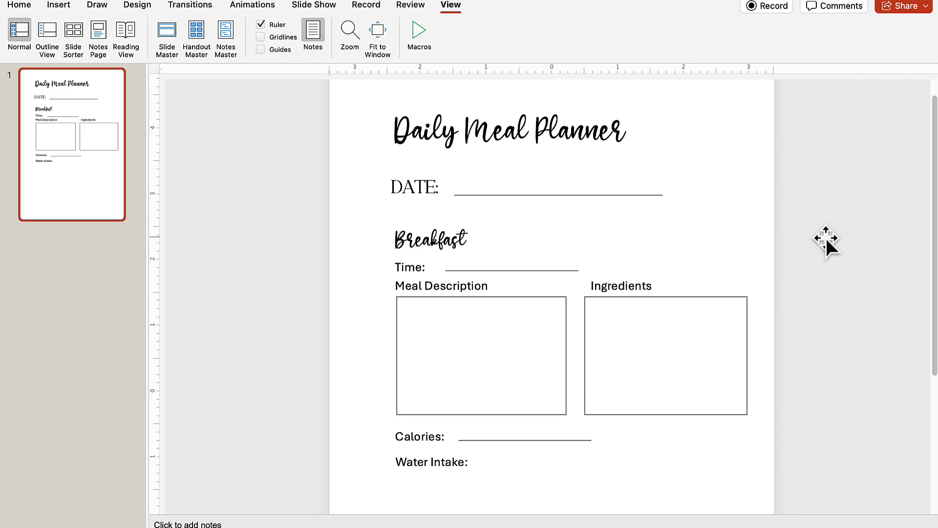
pyautogui.scroll(-7, 819, 237)
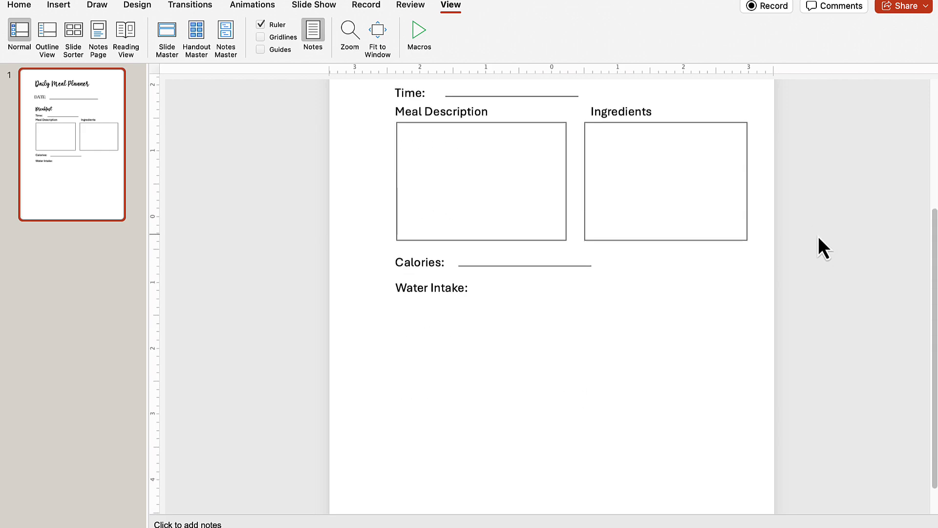
pyautogui.scroll(2, 818, 236)
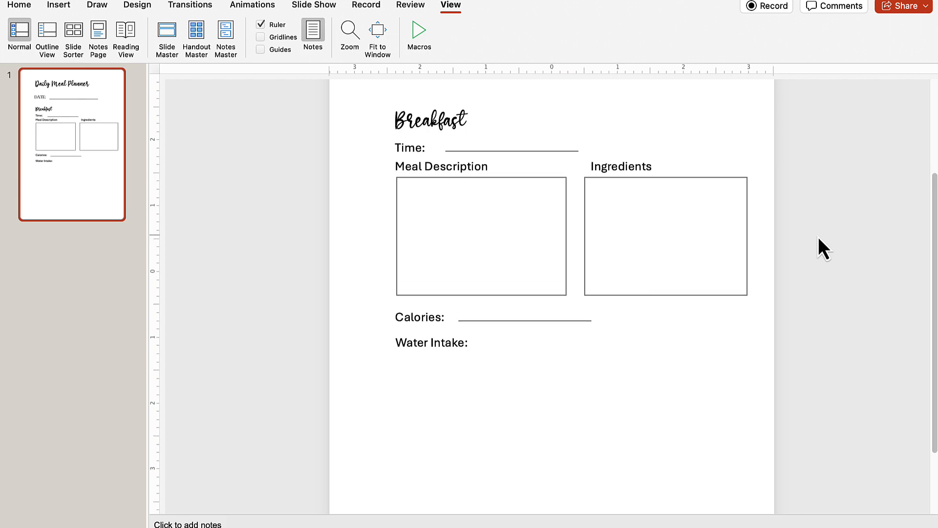
pyautogui.scroll(6, 815, 237)
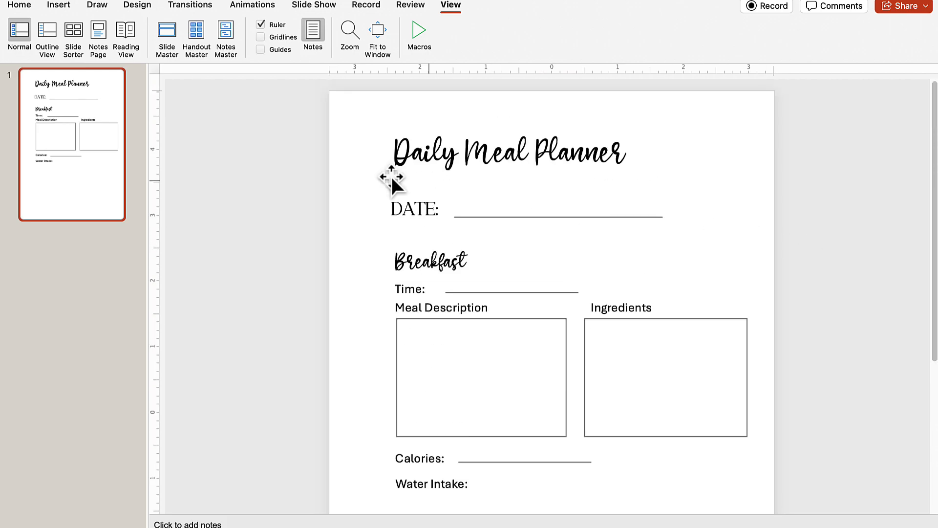
pyautogui.click(263, 41)
pyautogui.click(261, 49)
# Line up the cup icon and its copies in a row beside "Water Intake:", and move the "Calories:" line closer to its label.
pyautogui.scroll(-10, 652, 229)
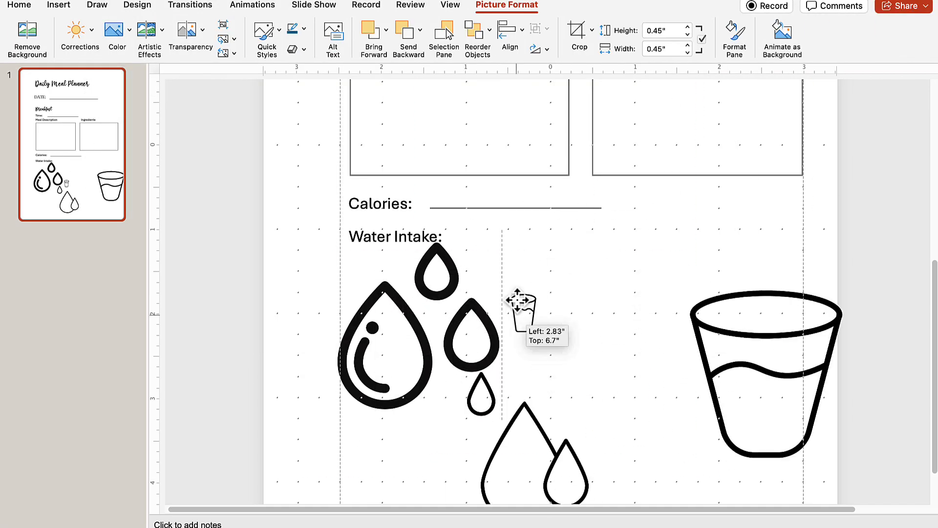
pyautogui.moveTo(519, 310); pyautogui.dragTo(502, 235)
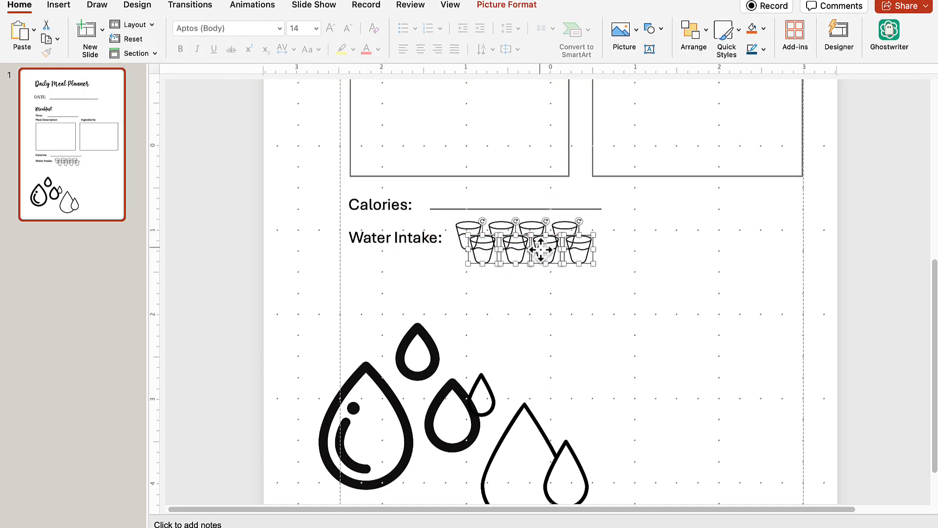
pyautogui.moveTo(576, 239); pyautogui.dragTo(661, 239)
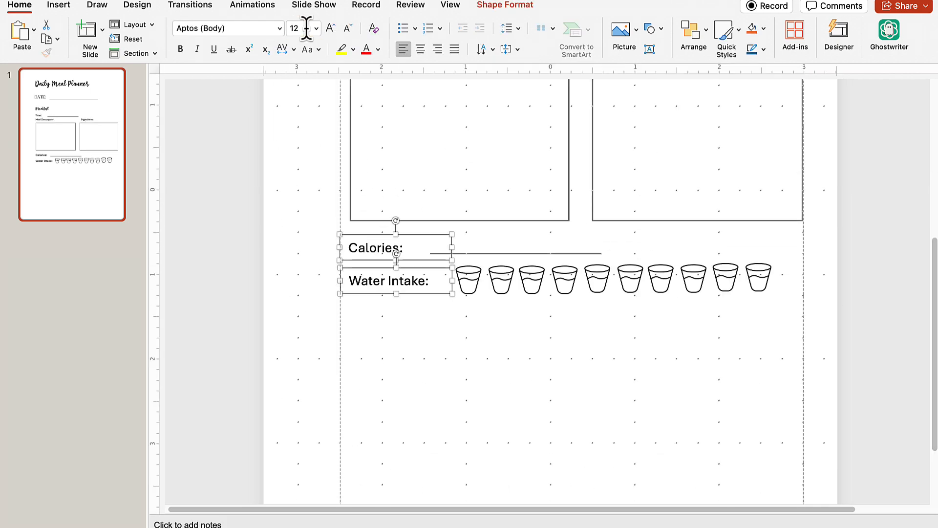
pyautogui.moveTo(471, 258); pyautogui.dragTo(455, 251)
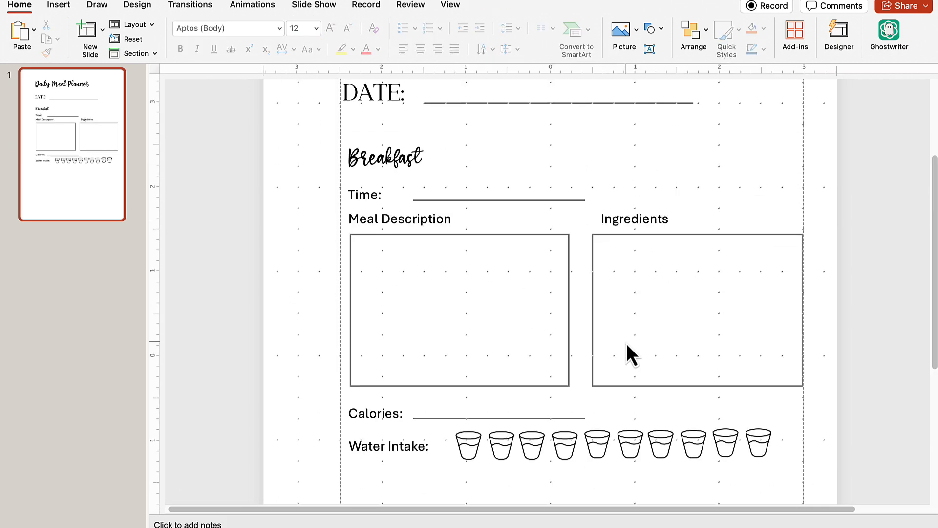
# Copy the Breakfast section's time, meal description and ingredients fields and paste them below the "Water Intake:" row.
pyautogui.scroll(-3, 708, 342)
pyautogui.moveTo(414, 160); pyautogui.dragTo(695, 315)
pyautogui.press('super+c')
pyautogui.press('super+v')
pyautogui.moveTo(567, 248); pyautogui.dragTo(562, 416)
# Paste a copy of the "Breakfast" heading above the copied fields and replace its text with "Lunch".
pyautogui.click(453, 353)
pyautogui.press('super+v')
pyautogui.write('Lumcj')
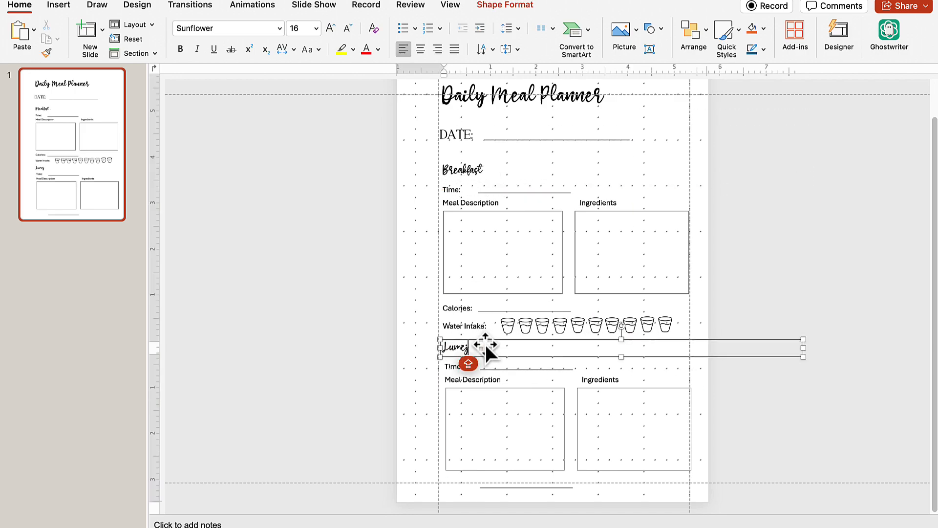
pyautogui.press('BackSpace')
pyautogui.press('BackSpace')
pyautogui.press('BackSpace')
pyautogui.write('nch')
# Raise the top margin guide and move the "Daily Meal Planner" title up to it.
pyautogui.scroll(5, 294, 164)
pyautogui.moveTo(294, 165); pyautogui.dragTo(294, 126)
pyautogui.click(535, 163)
pyautogui.moveTo(577, 145); pyautogui.dragTo(578, 125)
# Set the "Daily Meal Planner" title's font size to 20 and the "DATE:" label's font size to 12.
pyautogui.tripleClick(562, 149)
pyautogui.click(315, 28)
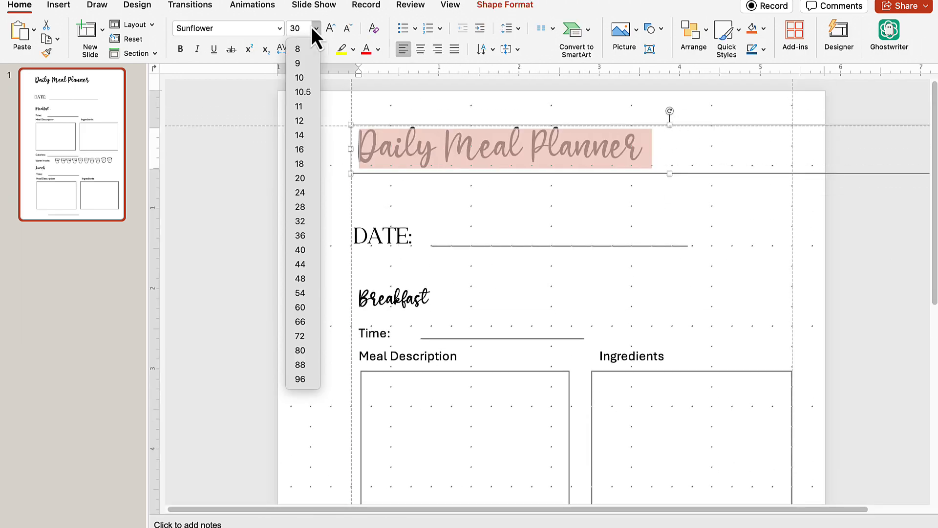
pyautogui.click(300, 178)
pyautogui.click(417, 254)
pyautogui.click(316, 28)
pyautogui.tripleClick(383, 236)
pyautogui.click(316, 28)
pyautogui.click(300, 121)
# Reposition the write-in line for "DATE:" and move the whole Breakfast and Lunch sections up beneath it.
pyautogui.moveTo(552, 245); pyautogui.dragTo(462, 179)
pyautogui.moveTo(642, 177); pyautogui.dragTo(626, 180)
pyautogui.moveTo(264, 269); pyautogui.dragTo(825, 503)
pyautogui.scroll(-5, 508, 313)
pyautogui.moveTo(293, 195); pyautogui.dragTo(777, 479)
pyautogui.moveTo(583, 243); pyautogui.dragTo(584, 204)
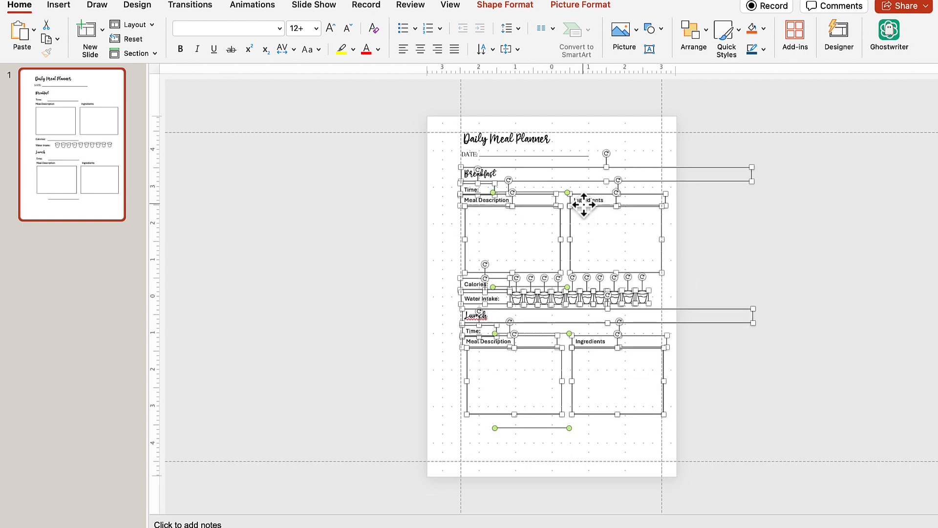
# Stretch the two Breakfast boxes upward to close the gap beneath their labels.
pyautogui.scroll(5, 584, 204)
pyautogui.click(723, 210)
pyautogui.click(494, 237)
pyautogui.keyDown('shift'); pyautogui.click(620, 237); pyautogui.keyUp('shift')
pyautogui.moveTo(670, 237); pyautogui.dragTo(657, 205)
# Nudge the "Calories:" and "Water Intake:" rows upward, and narrow the text box of the heading below them.
pyautogui.scroll(-3, 552, 273)
pyautogui.moveTo(449, 280); pyautogui.dragTo(449, 276)
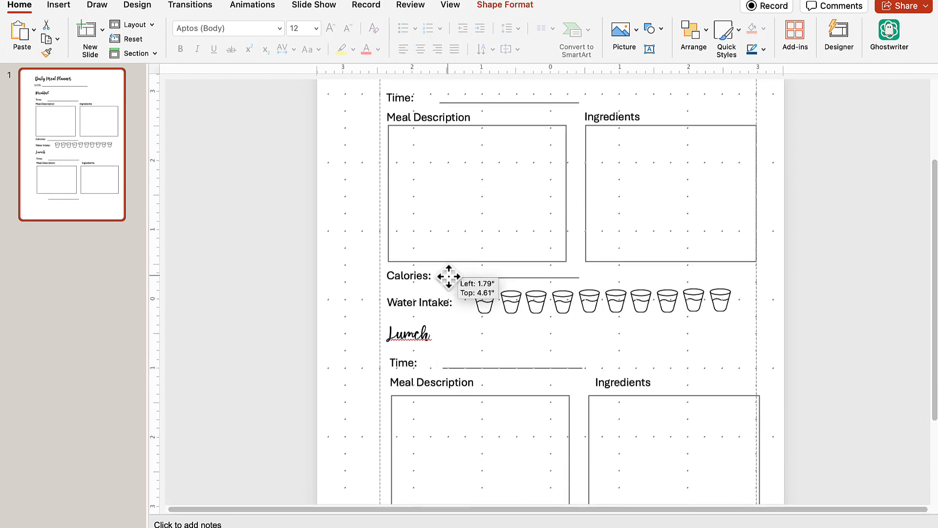
pyautogui.click(408, 334)
pyautogui.moveTo(931, 334); pyautogui.dragTo(743, 333)
pyautogui.moveTo(355, 286); pyautogui.dragTo(755, 320)
pyautogui.moveTo(563, 304); pyautogui.dragTo(563, 299)
# Correct the misspelled heading "Lumch" to "Lunch".
pyautogui.scroll(-5, 563, 300)
pyautogui.click(410, 198)
pyautogui.press('BackSpace')
pyautogui.write('n')
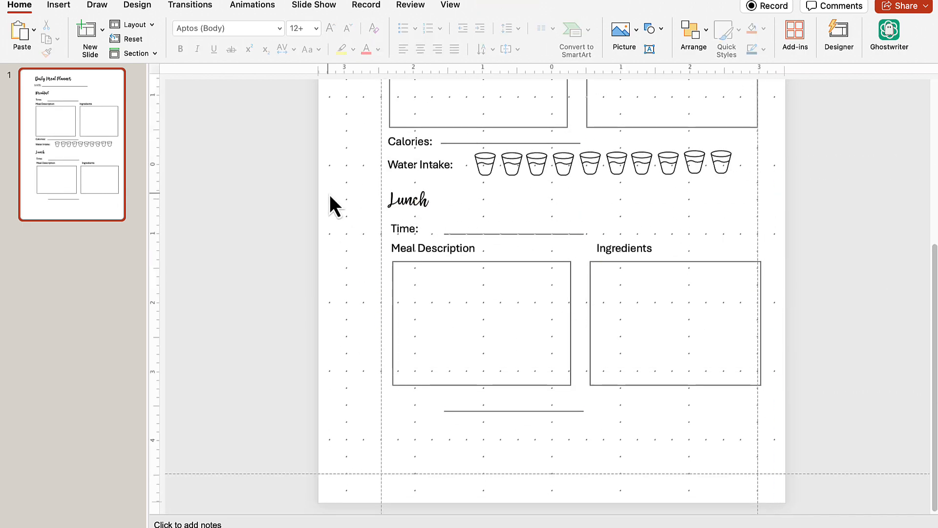
# Move the Lunch section up and in line with the margin guides, and delete the stray line below its boxes.
pyautogui.moveTo(331, 188); pyautogui.dragTo(777, 430)
pyautogui.moveTo(555, 261); pyautogui.dragTo(549, 248)
pyautogui.click(654, 421)
pyautogui.click(472, 402)
pyautogui.press('Delete')
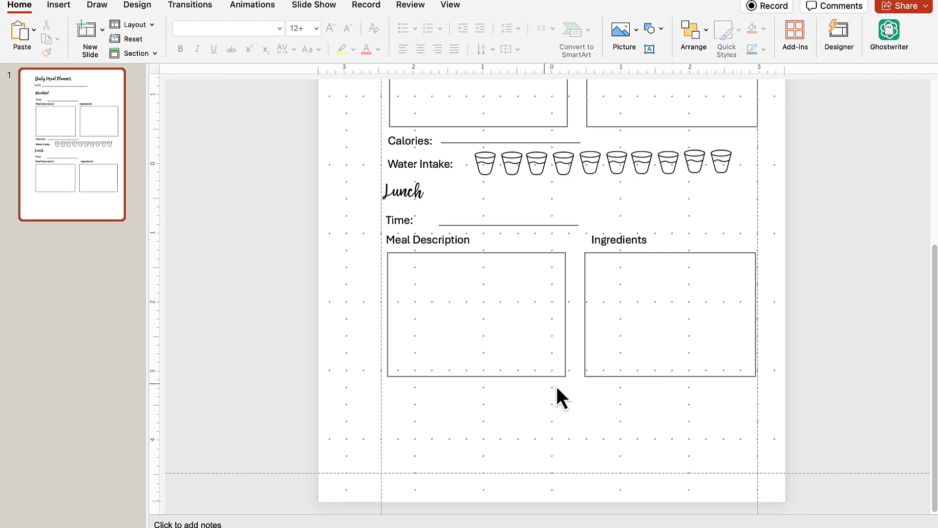
# Shorten both Breakfast boxes from their bottom edges and move the "Calories:" and "Water Intake:" rows up beneath them.
pyautogui.scroll(5, 556, 386)
pyautogui.moveTo(479, 294); pyautogui.dragTo(478, 249)
pyautogui.click(685, 297)
pyautogui.moveTo(672, 298); pyautogui.dragTo(672, 249)
pyautogui.scroll(-4, 672, 254)
pyautogui.moveTo(561, 204); pyautogui.dragTo(560, 164)
# Replace the Lunch section with a copy of the whole Breakfast section and retitle the copy "Lunch".
pyautogui.rightClick(730, 246)
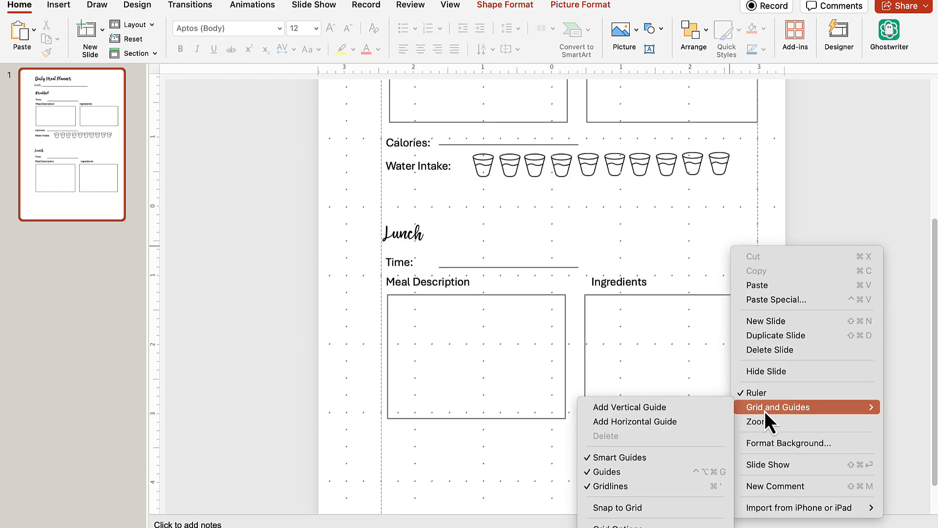
pyautogui.press('Delete')
pyautogui.moveTo(307, 89); pyautogui.dragTo(928, 376)
pyautogui.rightClick(552, 172)
pyautogui.click(574, 196)
pyautogui.press('super+v')
pyautogui.moveTo(428, 157); pyautogui.dragTo(421, 370)
pyautogui.doubleClick(441, 176)
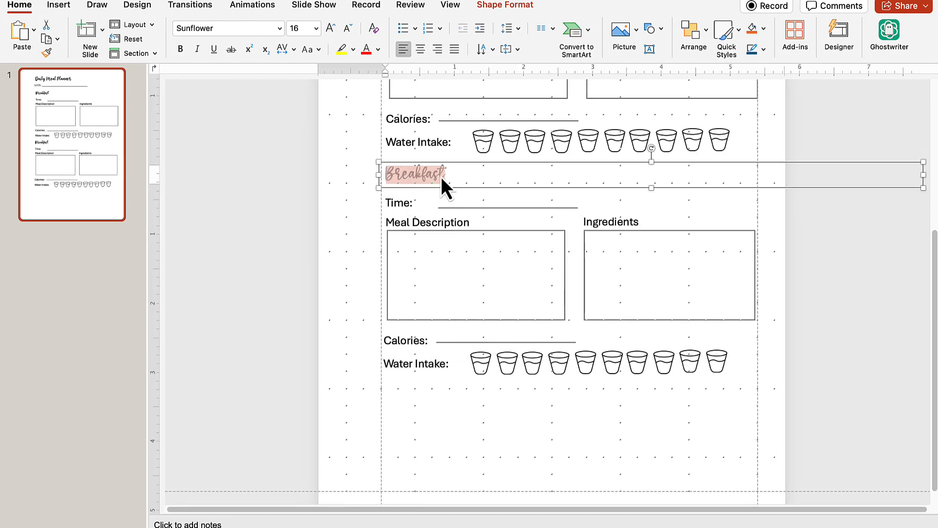
pyautogui.write('Lunch')
# Delete the "Water Intake:" label and its cups from the new Lunch section.
pyautogui.click(416, 363)
pyautogui.press('Delete')
pyautogui.moveTo(802, 398); pyautogui.dragTo(455, 342)
pyautogui.press('Delete')
pyautogui.scroll(-1, 549, 345)
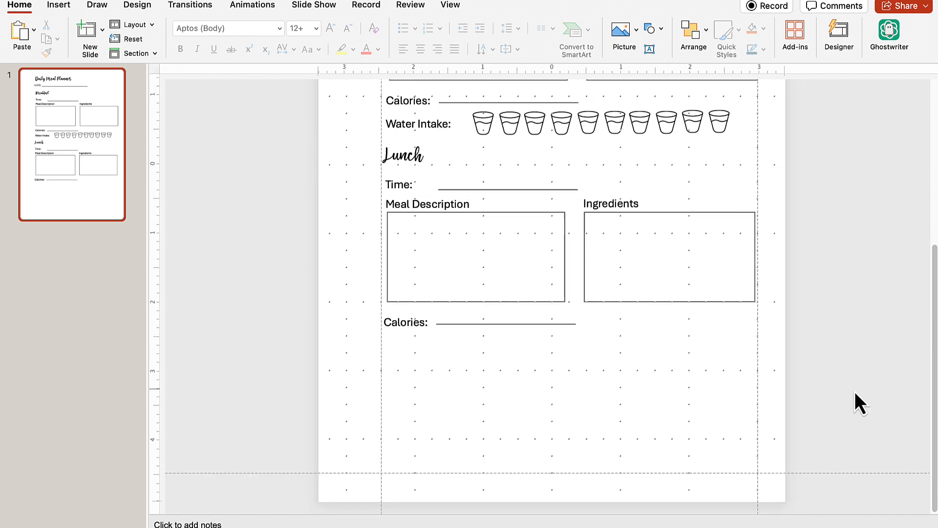
# Duplicate the Lunch section and place the copy beneath it as a third section.
pyautogui.moveTo(854, 392); pyautogui.dragTo(337, 141)
pyautogui.press('super+c')
pyautogui.press('super+v')
pyautogui.moveTo(416, 157); pyautogui.dragTo(408, 349)
pyautogui.scroll(8, 828, 282)
pyautogui.scroll(-3, 825, 280)
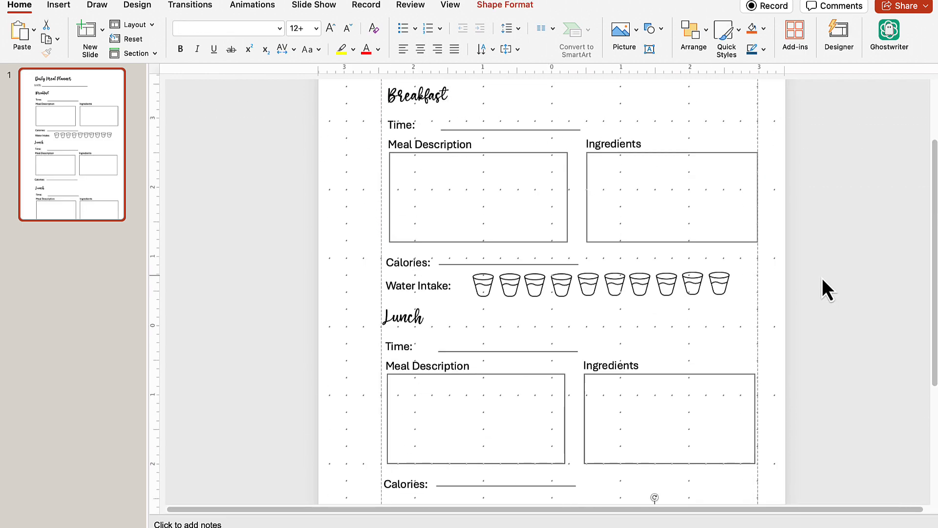
pyautogui.scroll(-3, 822, 278)
# Place a "Calories:" label and line beside the bottom section's "Time:" row and shorten the "Time:" line.
pyautogui.moveTo(485, 319); pyautogui.dragTo(693, 389)
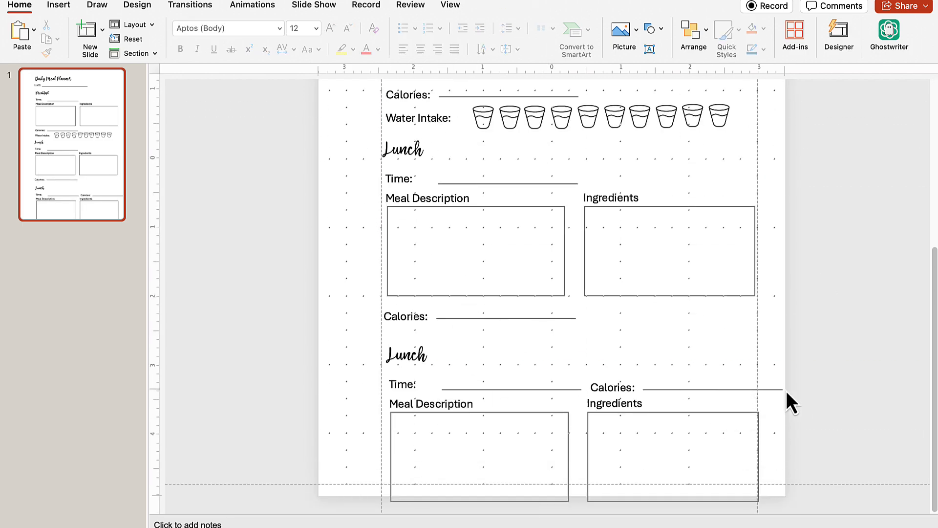
pyautogui.click(492, 389)
pyautogui.moveTo(582, 389); pyautogui.dragTo(568, 389)
pyautogui.moveTo(521, 389); pyautogui.dragTo(506, 386)
# Delete the "Calories:" rows beneath the Breakfast and middle Lunch boxes, and move the bottom section up within the margin guides.
pyautogui.moveTo(928, 339); pyautogui.dragTo(316, 513)
pyautogui.press('Delete')
pyautogui.moveTo(664, 414); pyautogui.dragTo(663, 402)
pyautogui.moveTo(882, 319); pyautogui.dragTo(333, 497)
pyautogui.moveTo(419, 336); pyautogui.dragTo(416, 316)
pyautogui.scroll(4, 631, 294)
pyautogui.moveTo(806, 264); pyautogui.dragTo(339, 295)
pyautogui.press('Delete')
# Adjust the bottom section's "Calories:" label and line to fit above the Ingredients box.
pyautogui.scroll(-4, 635, 342)
pyautogui.moveTo(634, 365); pyautogui.dragTo(630, 365)
pyautogui.click(745, 362)
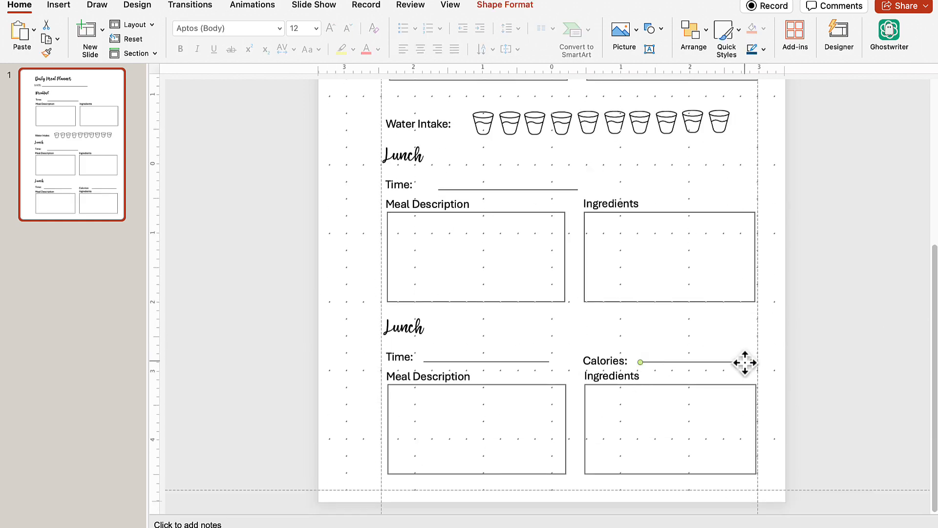
# Replace the Breakfast section with a copy of the bottom section that has "Calories:" beside "Time:".
pyautogui.press('super+v')
pyautogui.press('Delete')
pyautogui.scroll(4, 489, 264)
pyautogui.moveTo(373, 171); pyautogui.dragTo(918, 349)
pyautogui.press('Delete')
pyautogui.scroll(-4, 645, 337)
pyautogui.press('super+v')
pyautogui.moveTo(409, 337); pyautogui.dragTo(404, 116)
pyautogui.click(427, 99)
pyautogui.press('Delete')
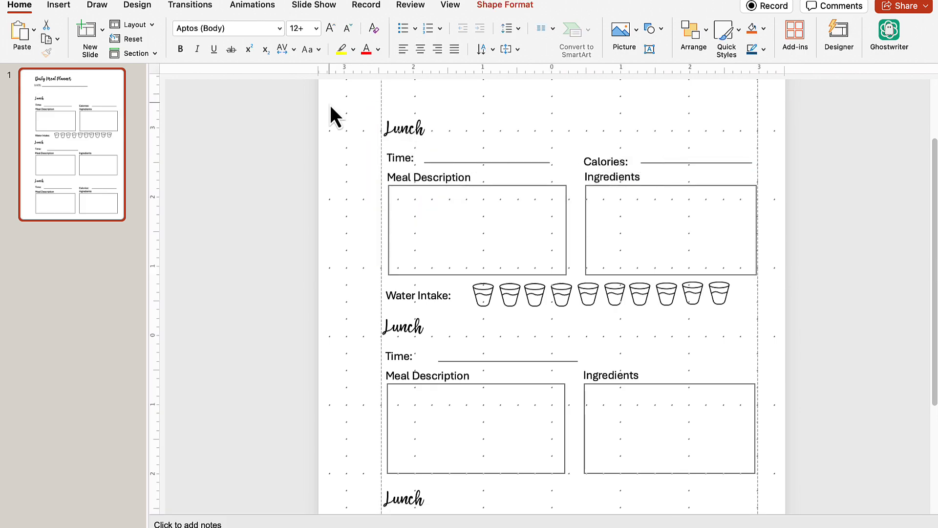
# Nudge the top section up into position and change its heading to "Breakfast".
pyautogui.moveTo(330, 107); pyautogui.dragTo(927, 278)
pyautogui.scroll(4, 635, 244)
pyautogui.moveTo(408, 188); pyautogui.dragTo(408, 176)
pyautogui.doubleClick(421, 193)
pyautogui.write('Breakfast')
# Delete the middle Lunch section below the "Water Intake:" row.
pyautogui.scroll(-5, 881, 215)
pyautogui.moveTo(338, 259); pyautogui.dragTo(926, 420)
pyautogui.press('Delete')
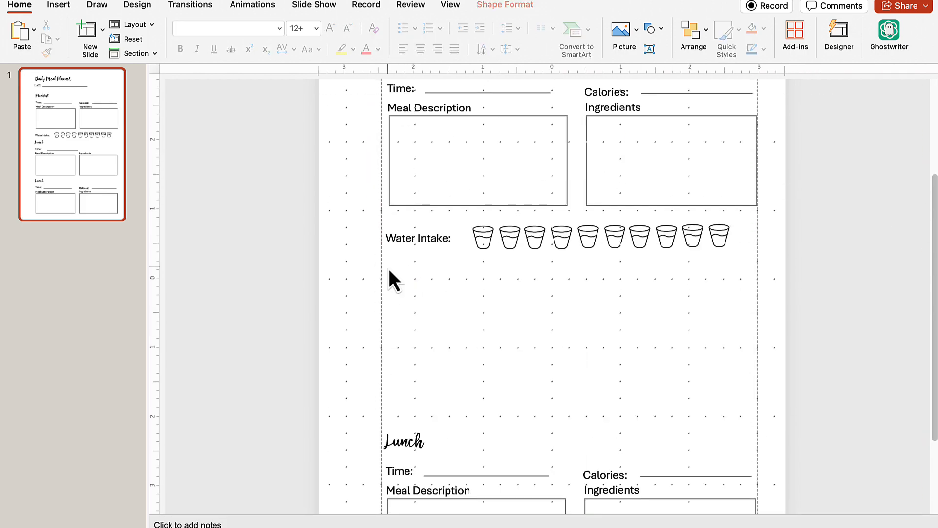
# Align the "Water Intake:" label with the Breakfast text and extend the Breakfast "Calories:" line to the margin guide.
pyautogui.scroll(2, 389, 270)
pyautogui.moveTo(413, 258); pyautogui.dragTo(415, 258)
pyautogui.scroll(3, 752, 179)
pyautogui.moveTo(419, 143); pyautogui.dragTo(423, 142)
pyautogui.click(745, 180)
pyautogui.click(801, 175)
pyautogui.moveTo(753, 181); pyautogui.dragTo(352, 304)
pyautogui.scroll(3, 462, 218)
pyautogui.press('super+c')
pyautogui.press('super+v')
pyautogui.press('Delete')
# Duplicate the Breakfast section and place the copy below the "Water Intake:" row.
pyautogui.moveTo(342, 196); pyautogui.dragTo(801, 364)
pyautogui.press('super+c')
pyautogui.press('super+v')
pyautogui.scroll(-4, 544, 196)
pyautogui.moveTo(535, 136); pyautogui.dragTo(522, 345)
# Delete the old Lunch section at the foot of the page.
pyautogui.scroll(-5, 522, 345)
pyautogui.moveTo(320, 327); pyautogui.dragTo(801, 488)
pyautogui.press('Delete')
pyautogui.click(567, 320)
pyautogui.press('Delete')
# Copy the section below the "Water Intake:" row and place the duplicate beneath it.
pyautogui.moveTo(290, 147); pyautogui.dragTo(930, 342)
pyautogui.rightClick(418, 151)
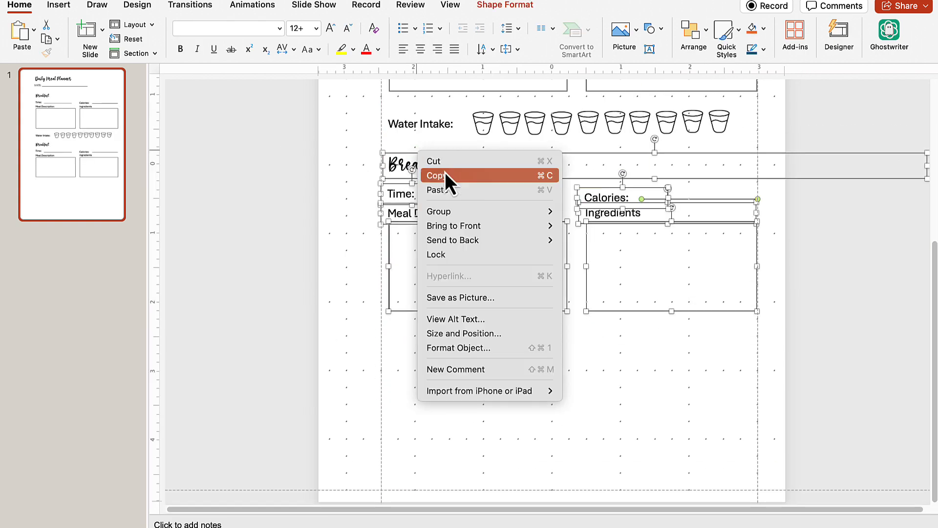
pyautogui.click(446, 175)
pyautogui.press('super+v')
pyautogui.moveTo(505, 164); pyautogui.dragTo(497, 326)
# Retitle the middle section "Lunch" and the bottom section "Dinner".
pyautogui.click(841, 270)
pyautogui.doubleClick(438, 168)
pyautogui.write('L')
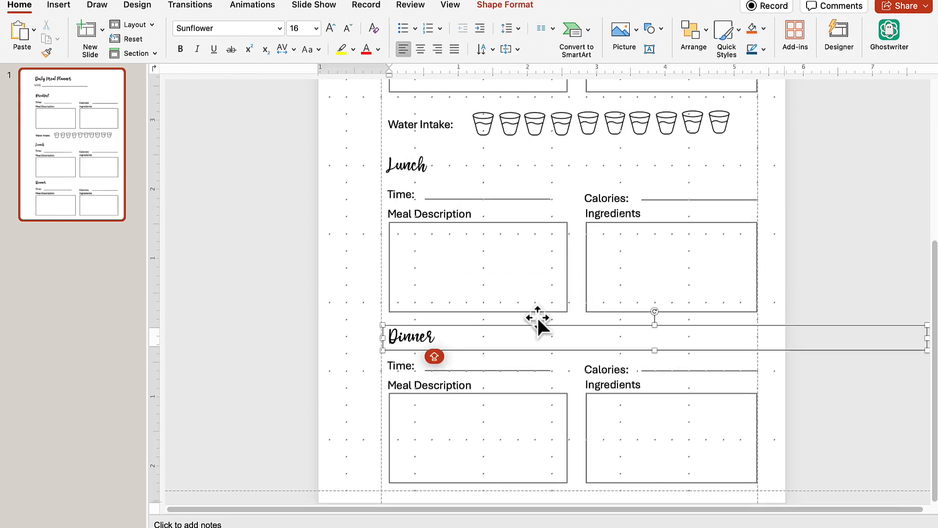
pyautogui.scroll(5, 743, 232)
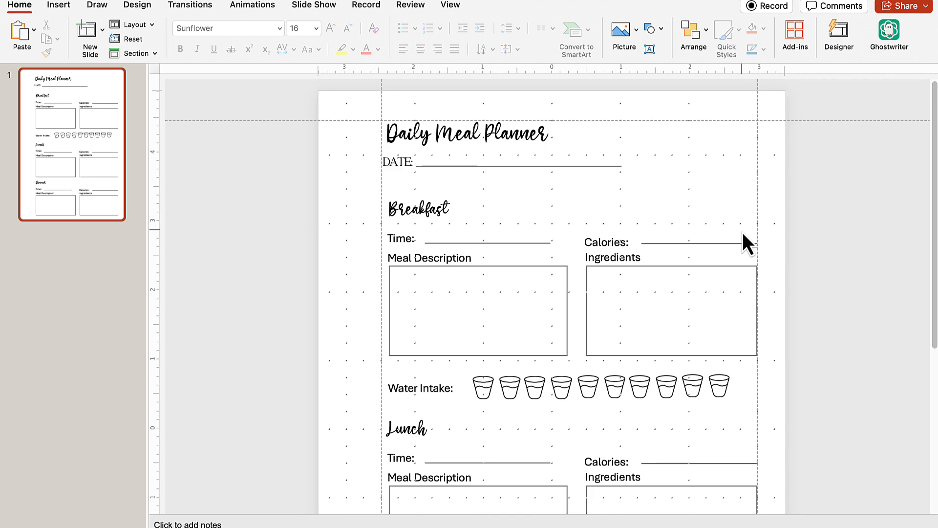
# Hide the gridlines and the guides on the slide.
pyautogui.rightClick(679, 178)
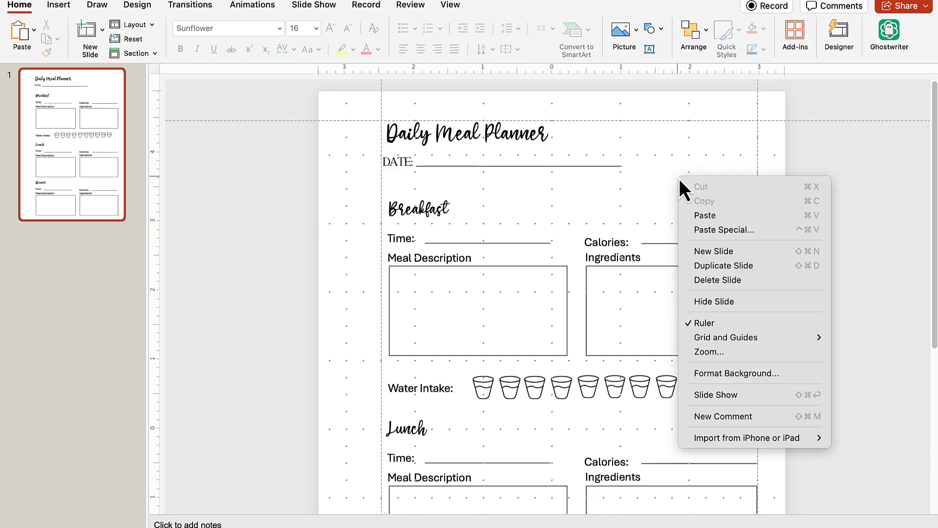
pyautogui.click(441, 4)
pyautogui.click(441, 4)
pyautogui.click(263, 38)
pyautogui.click(261, 49)
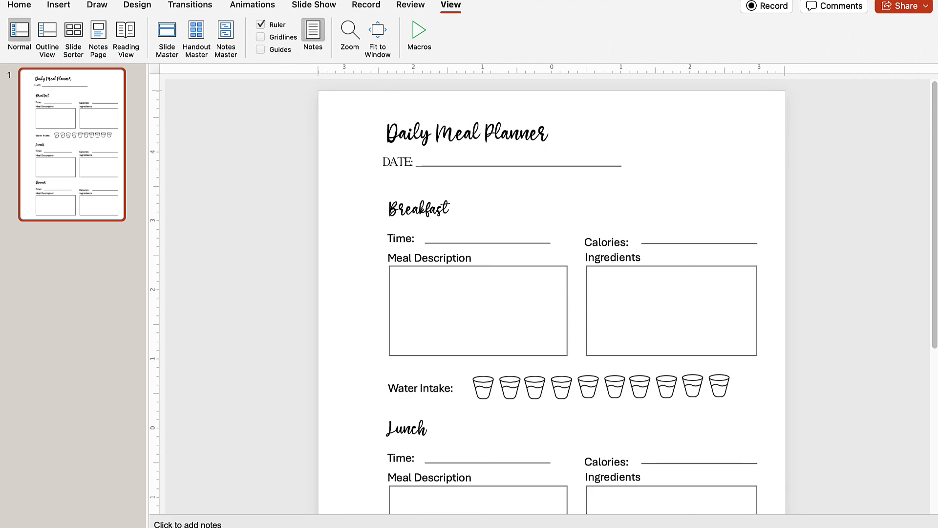
# Review the whole planner page, then examine its title, date line and meal sections up close.
pyautogui.moveTo(860, 527); pyautogui.dragTo(844, 527)
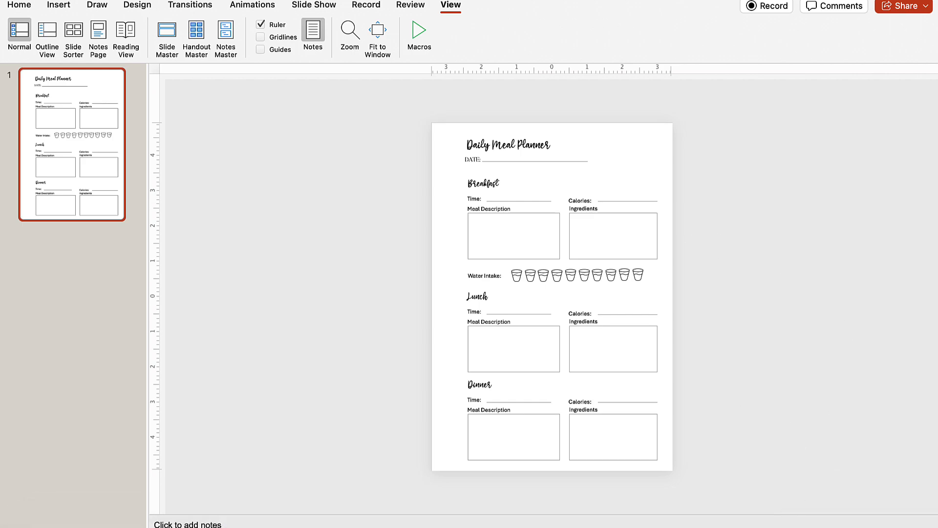
pyautogui.moveTo(844, 527); pyautogui.dragTo(861, 527)
pyautogui.scroll(5, 690, 349)
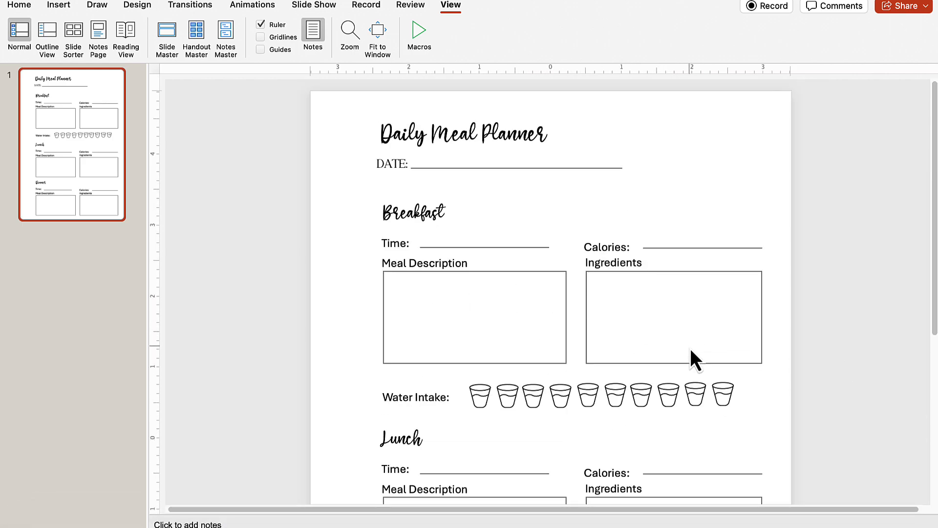
pyautogui.click(373, 126)
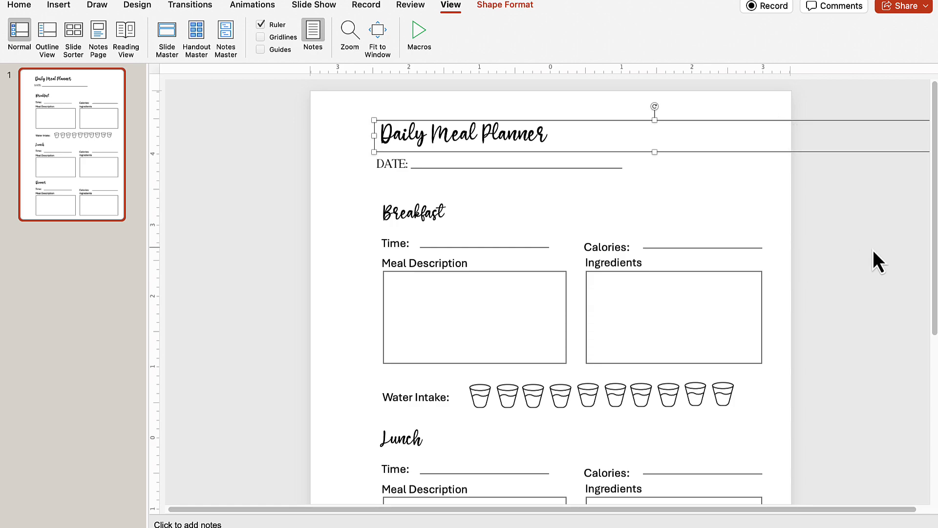
pyautogui.click(822, 224)
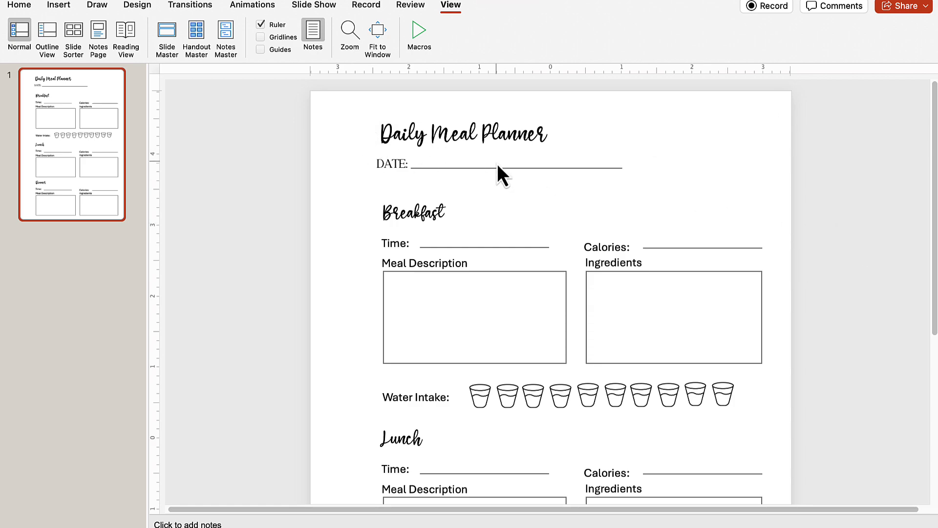
pyautogui.scroll(-2, 813, 172)
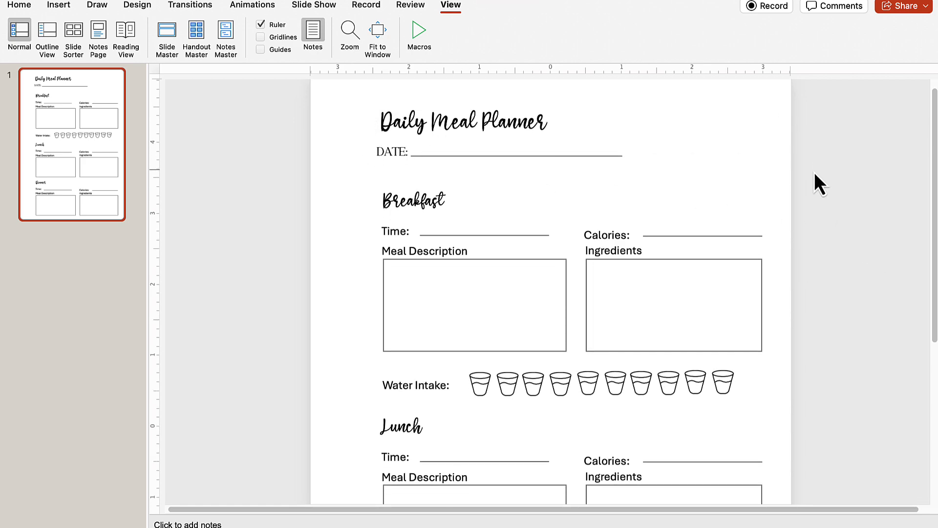
pyautogui.scroll(-3, 787, 203)
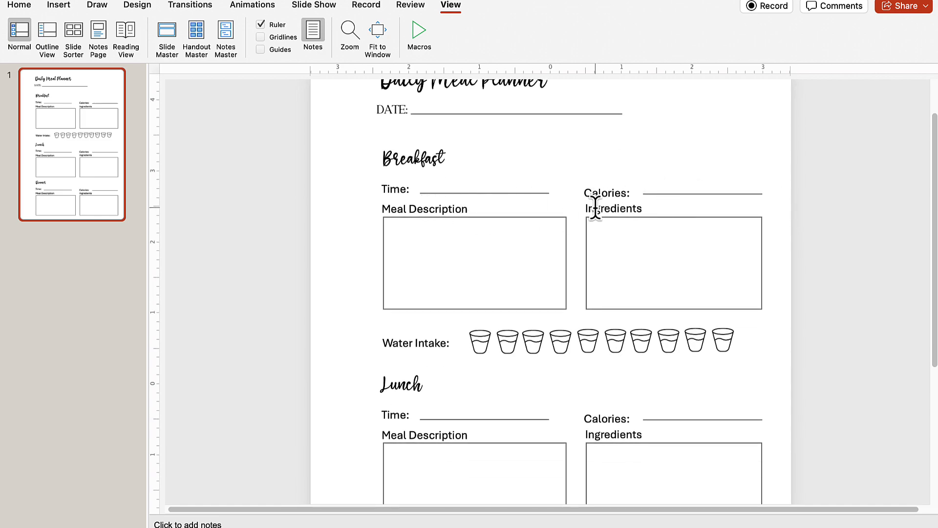
pyautogui.scroll(-5, 775, 244)
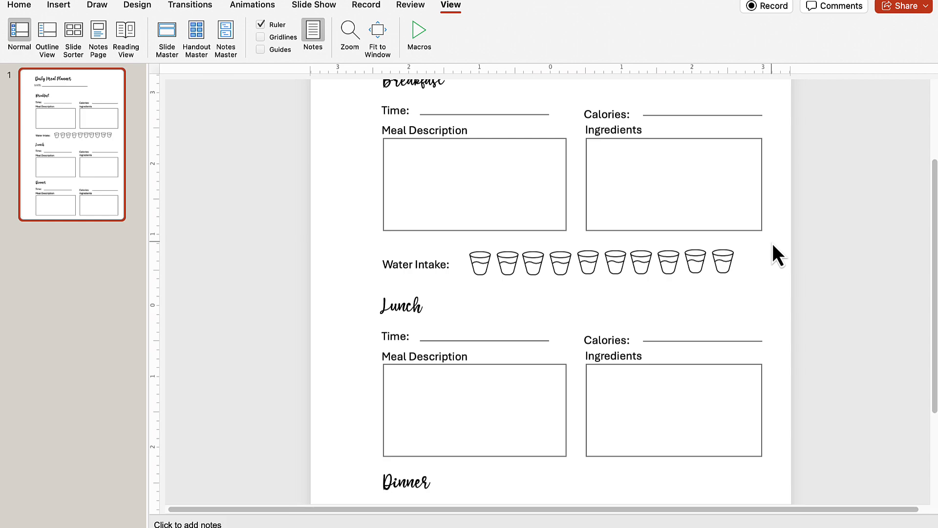